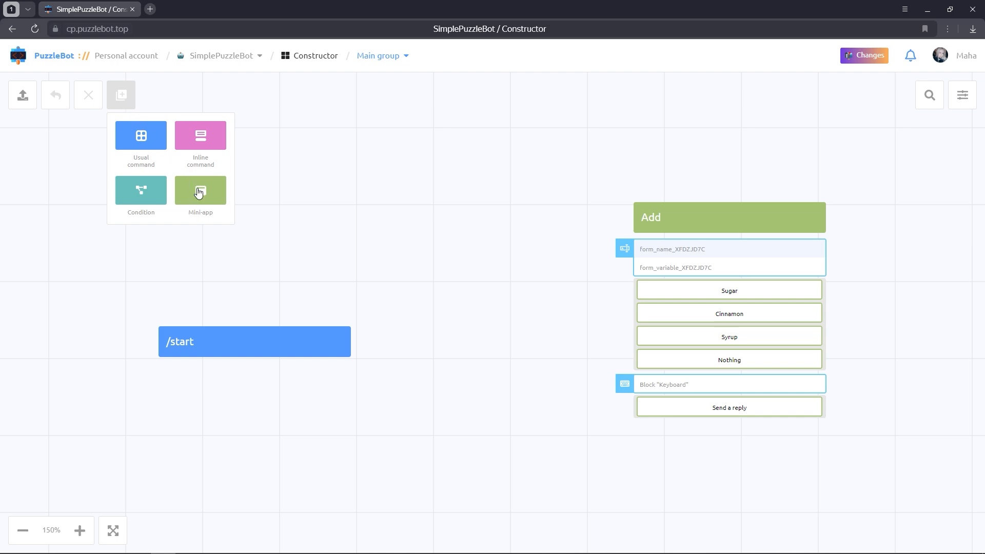
- Create a mini-app named Cards and add a Cards block to it
click(200, 191)
text(Carda)
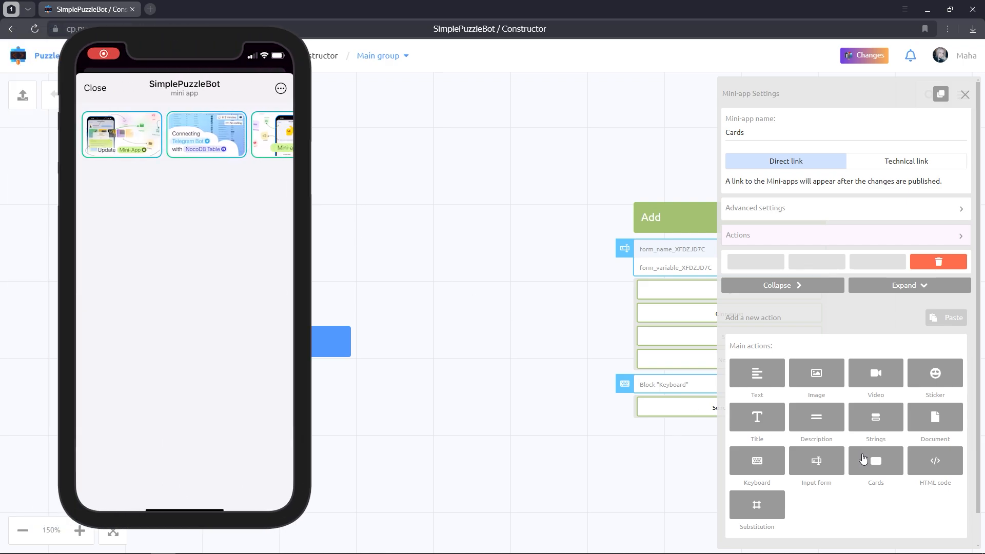
click(874, 459)
- Set the Cards block's card width to 40 % and expand the block's advanced settings
scroll(877, 447, down, 3)
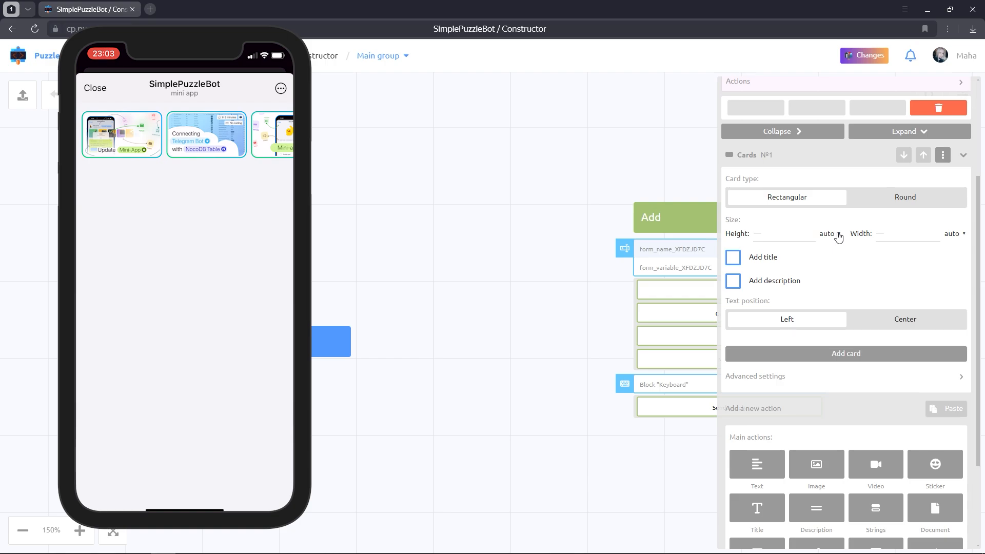
click(951, 235)
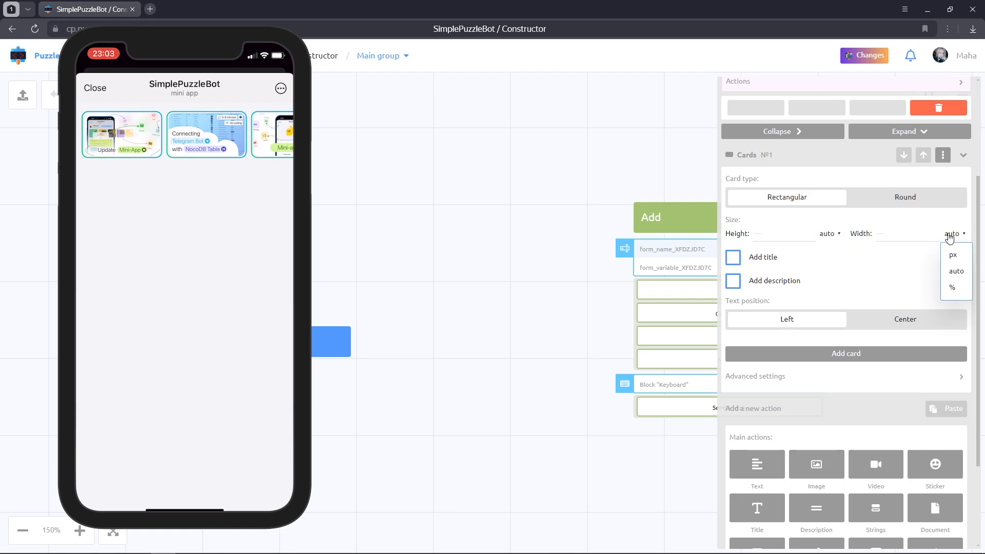
click(953, 287)
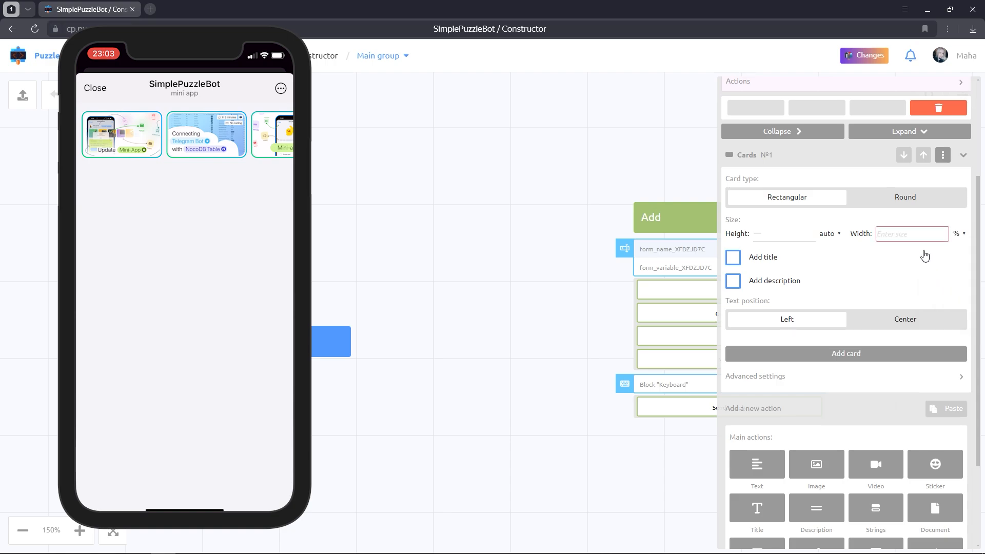
click(917, 237)
text(40)
scroll(916, 237, down, 2)
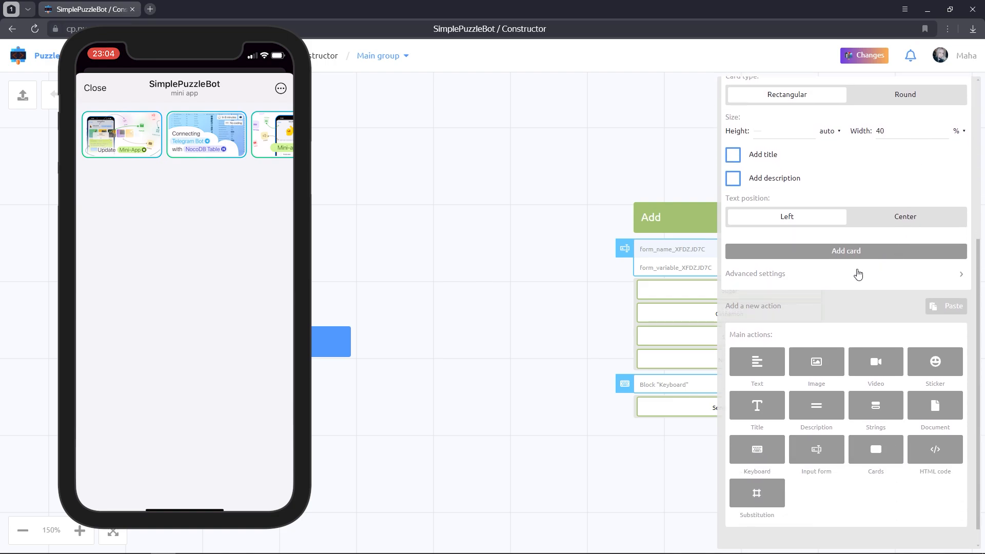
click(858, 274)
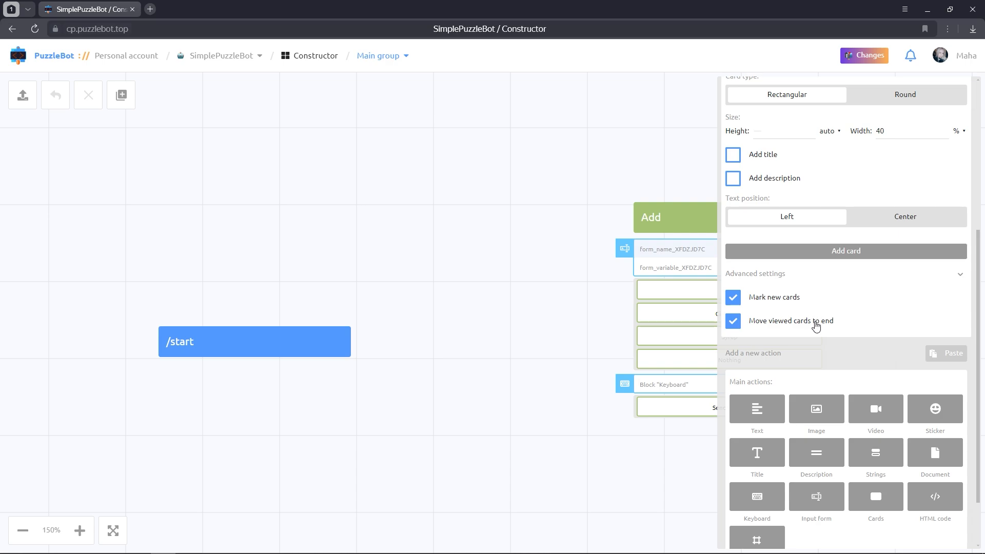
click(826, 253)
click(956, 310)
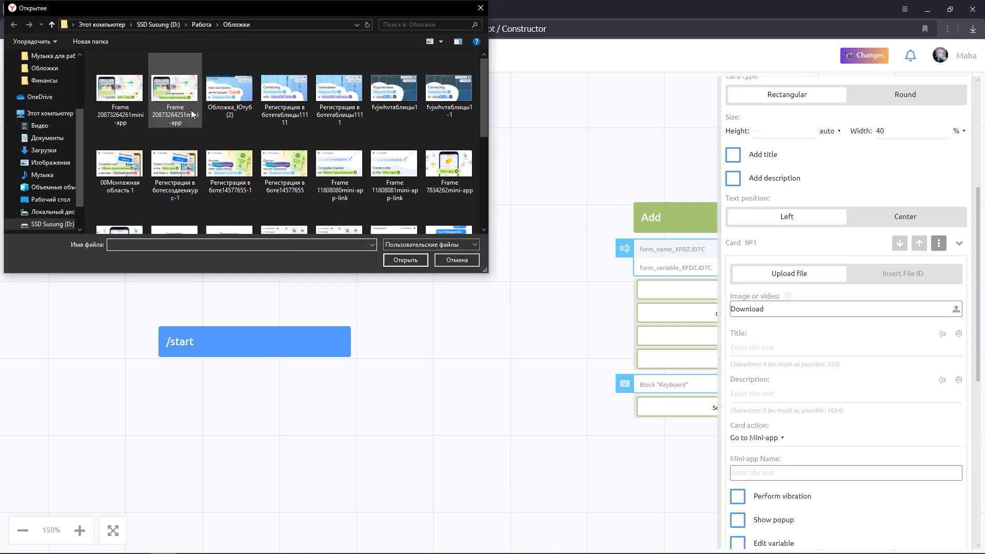
click(144, 109)
click(407, 262)
scroll(944, 402, down, 3)
click(764, 284)
click(768, 435)
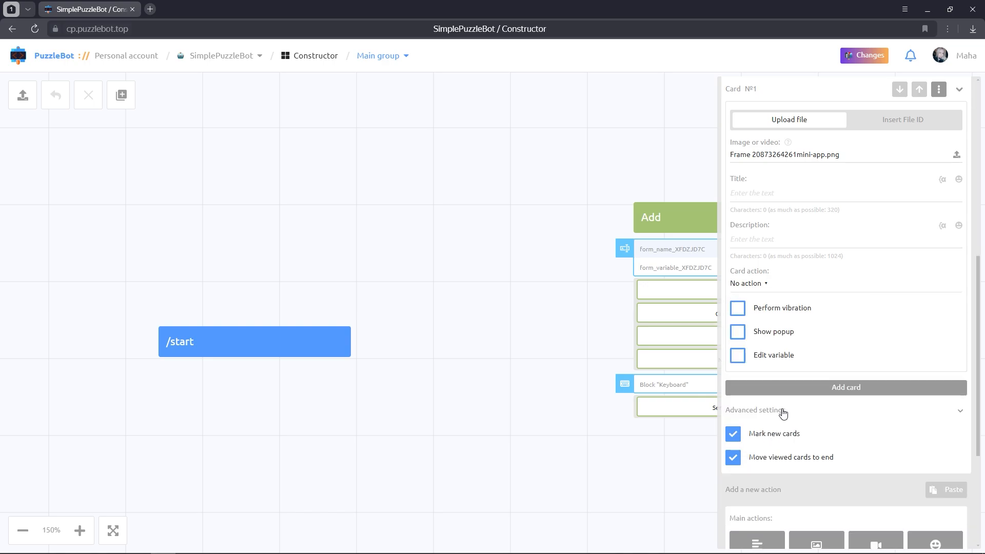
- Add a second card using the image starting with "Регистрация в ботетаблицы11111" and set its card action to No action
click(800, 388)
scroll(873, 333, down, 4)
click(956, 248)
click(323, 114)
click(405, 260)
click(766, 377)
click(769, 527)
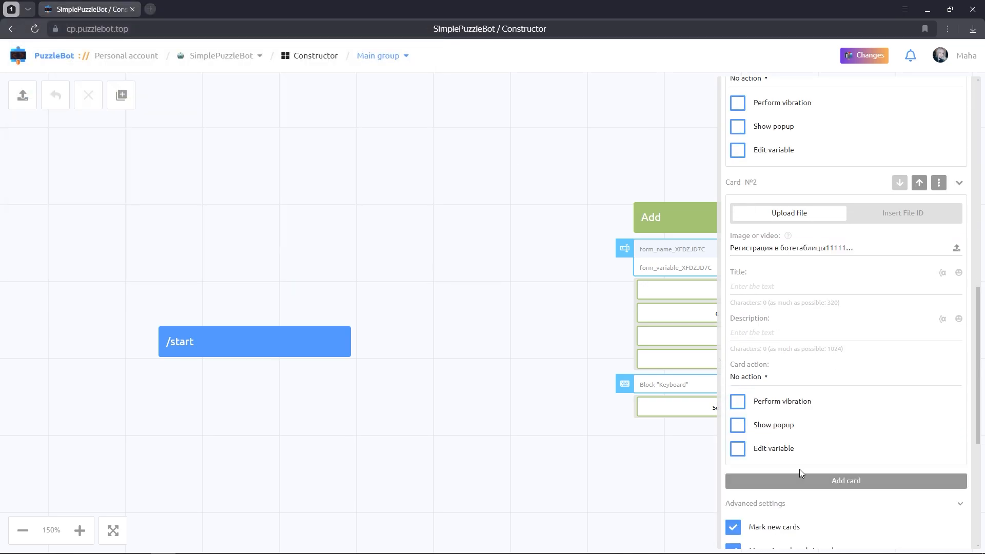
- Add a third card with the image Frame 7834262mini-app.png and set its card action to No action
click(800, 478)
click(956, 343)
click(461, 176)
click(404, 261)
scroll(919, 409, down, 1)
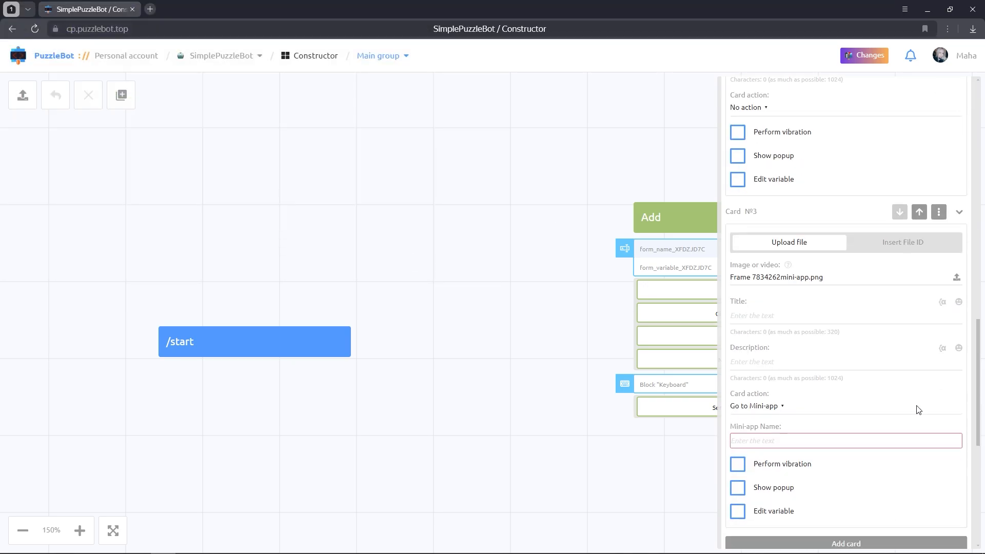
scroll(918, 409, down, 1)
click(757, 367)
click(759, 519)
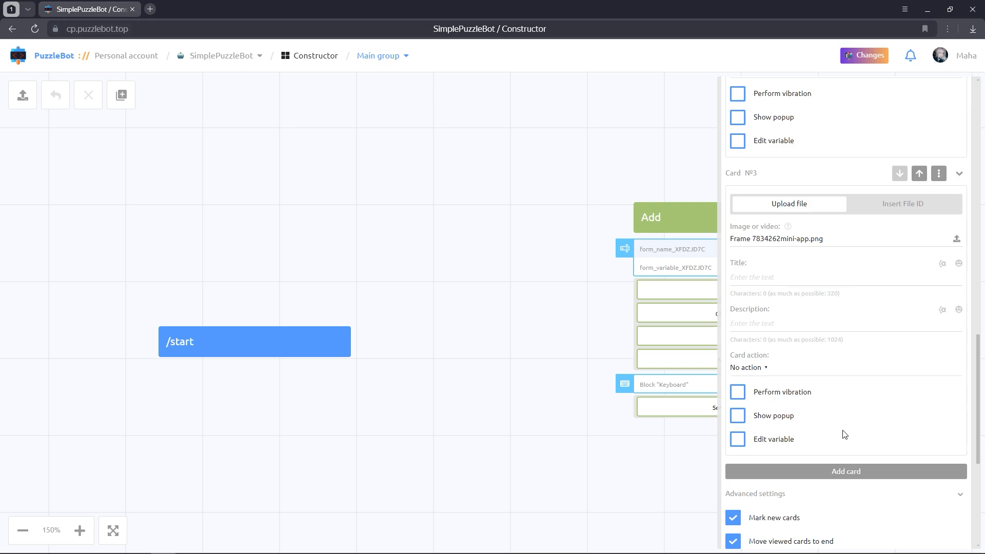
- Close the mini-app settings and move the Cards block on the canvas to the free area above and between /start and Add
click(565, 369)
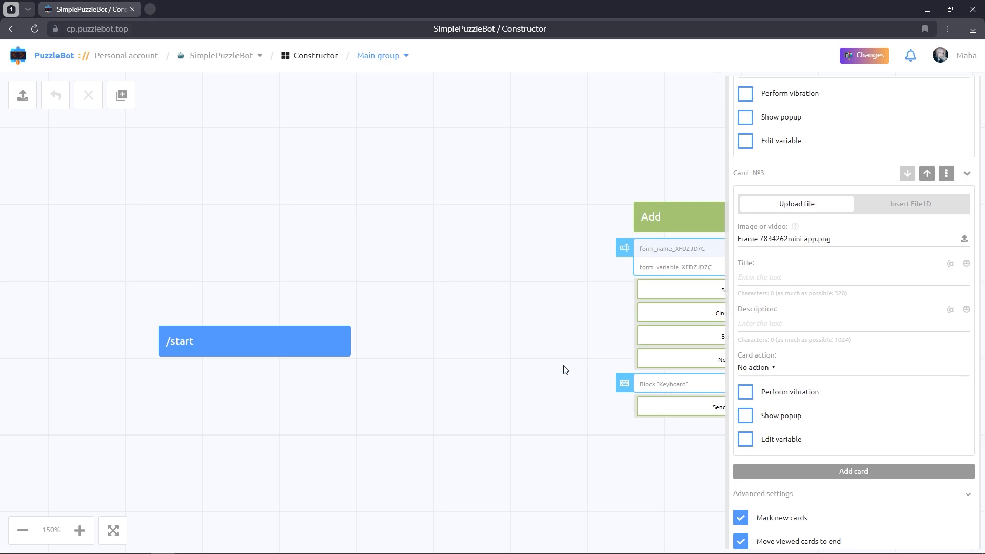
drag(523, 279, 491, 154)
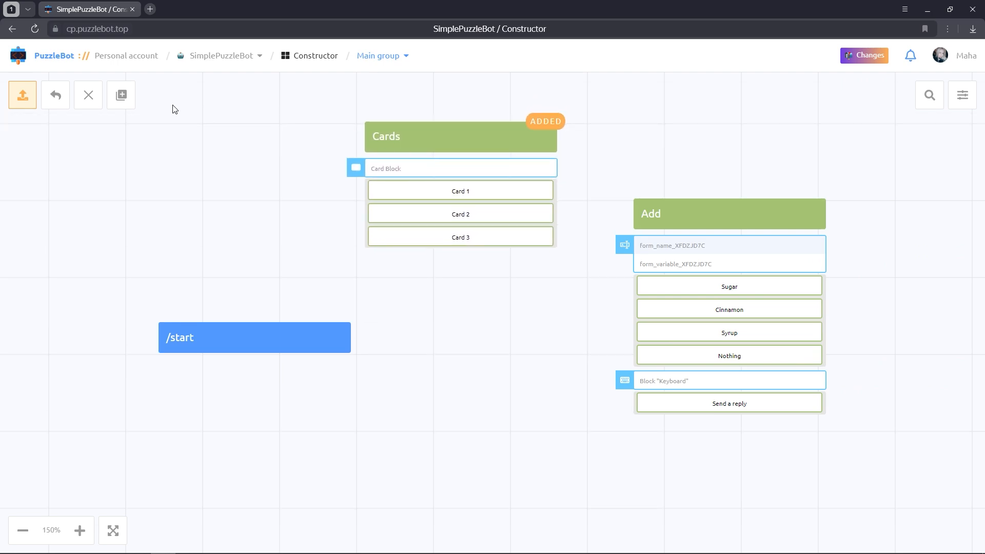
- Create a mini-app named Substitution with a Substitution block that inserts the Cards mini-app
click(117, 97)
click(198, 201)
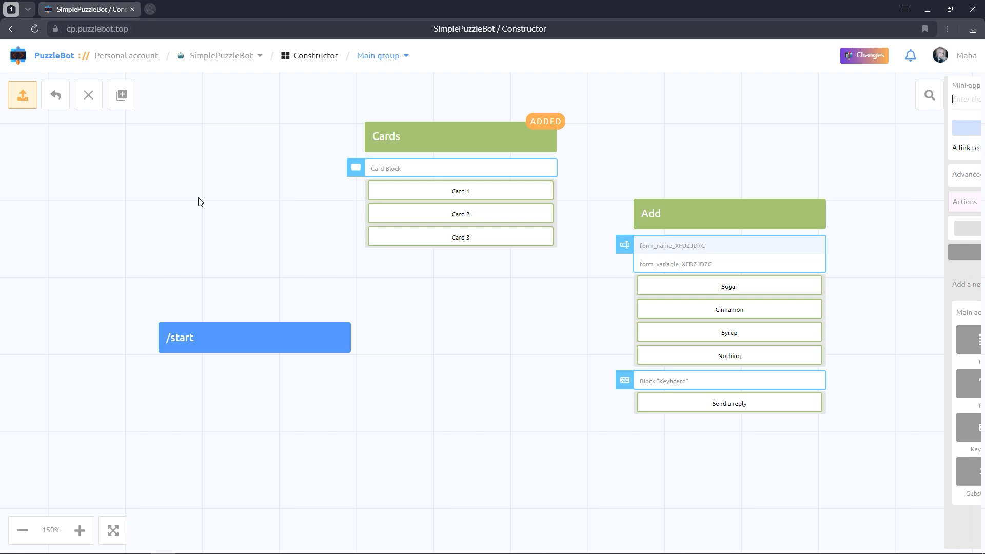
text(Substitution)
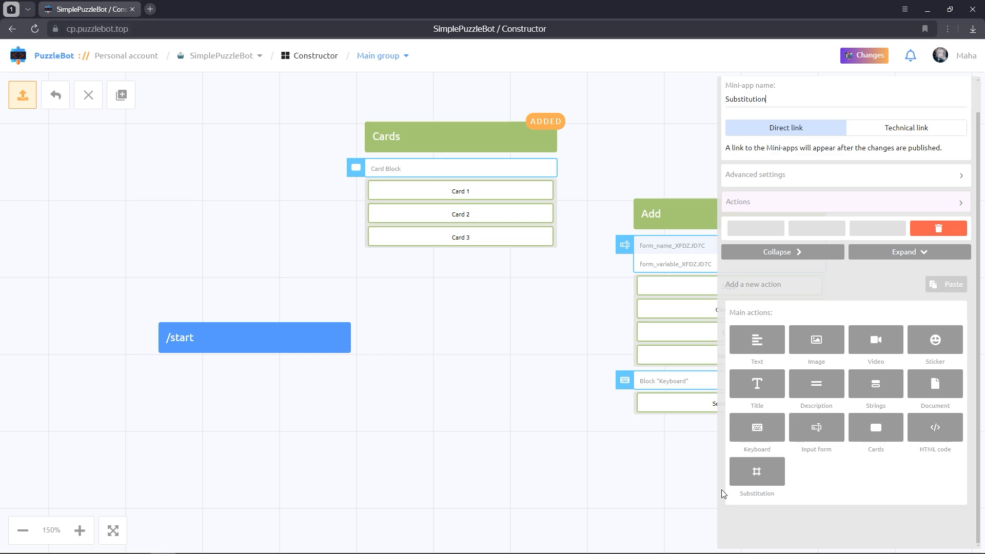
click(776, 482)
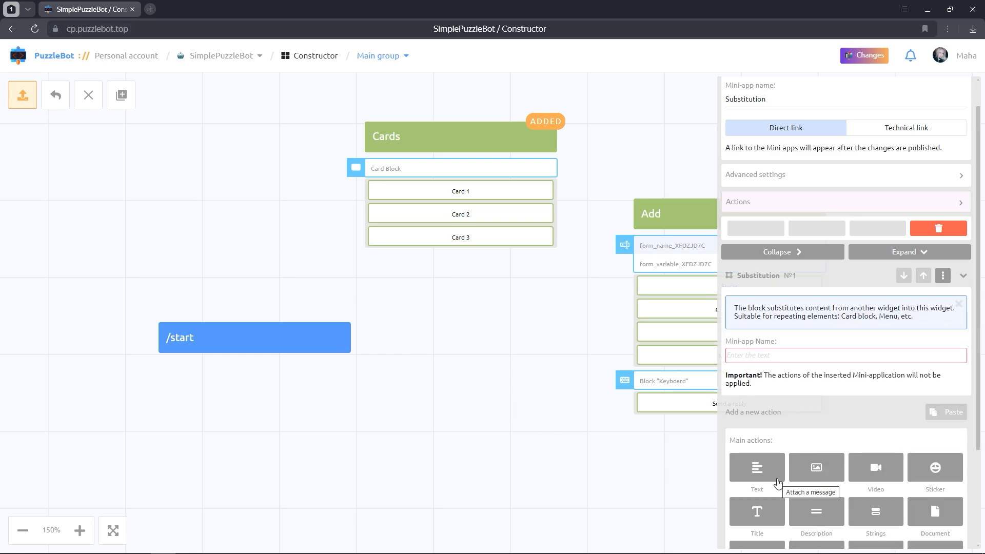
click(766, 359)
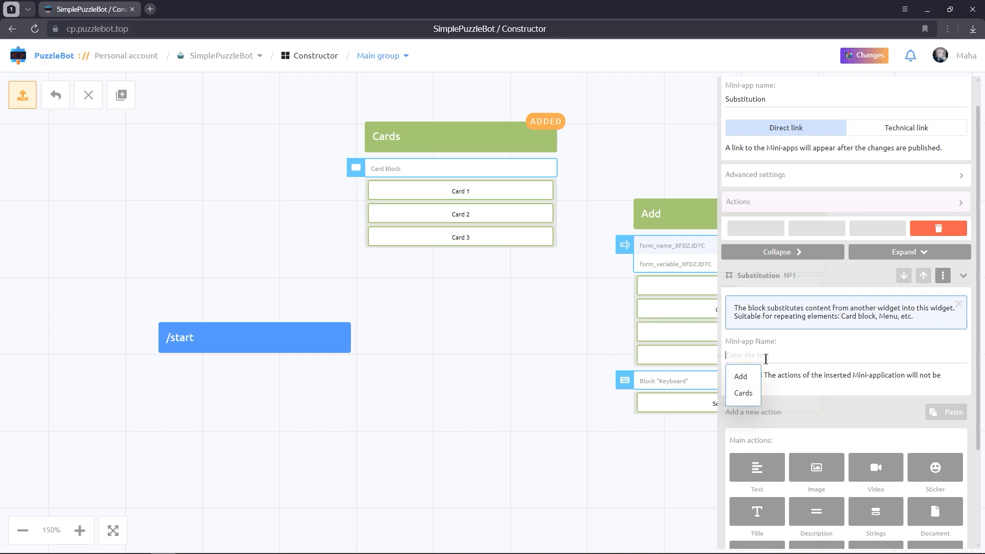
click(745, 394)
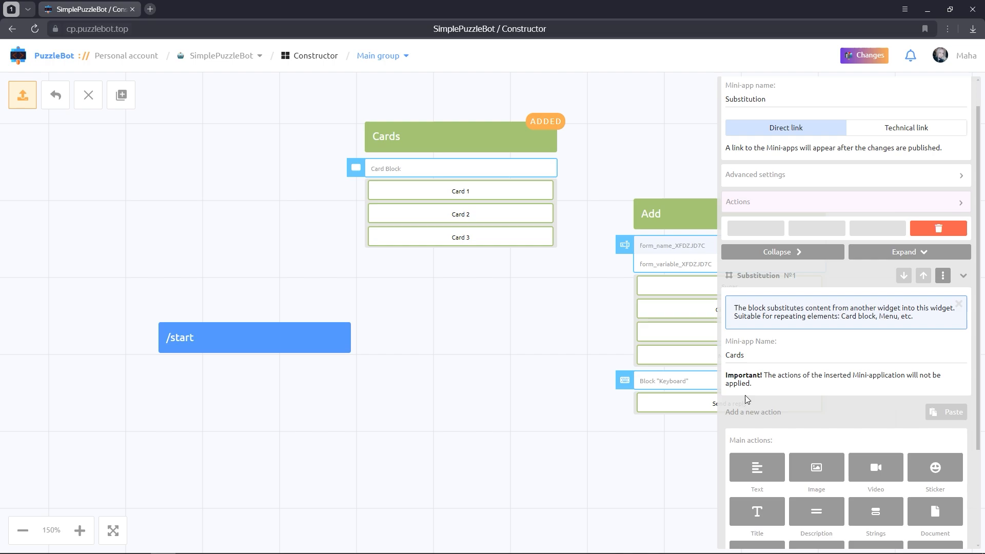
- Add a Show popup action to the Substitution mini-app and set it to the With button type
click(763, 207)
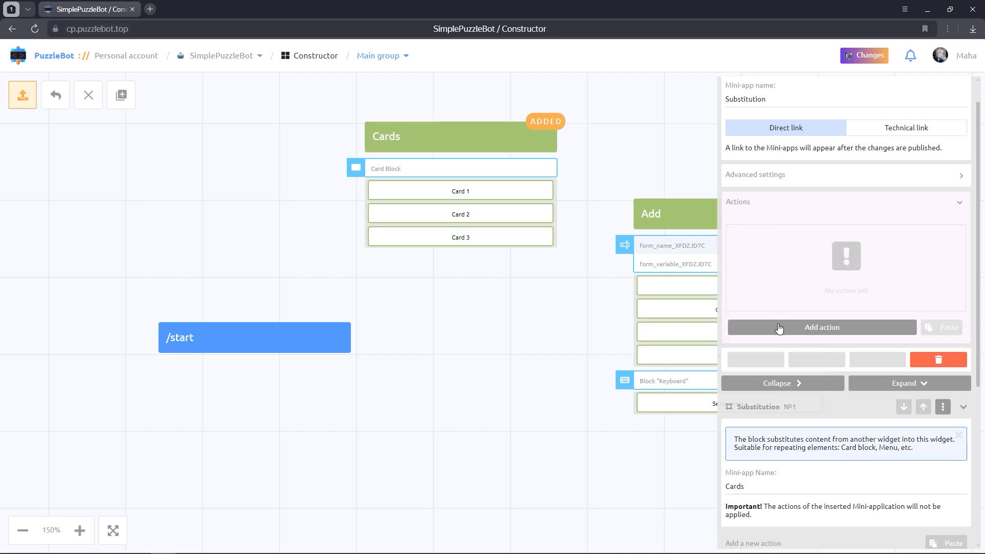
click(779, 328)
scroll(803, 360, down, 10)
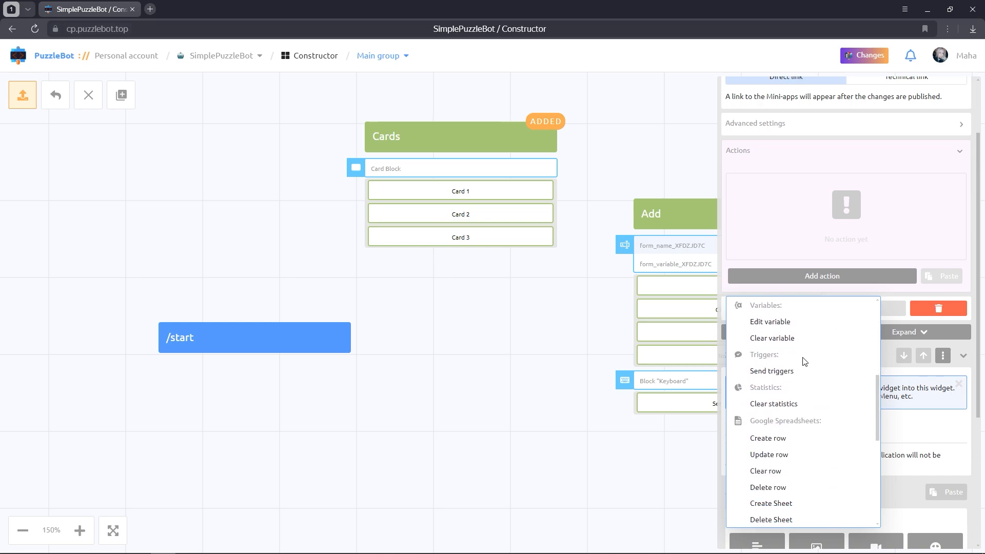
scroll(807, 369, down, 3)
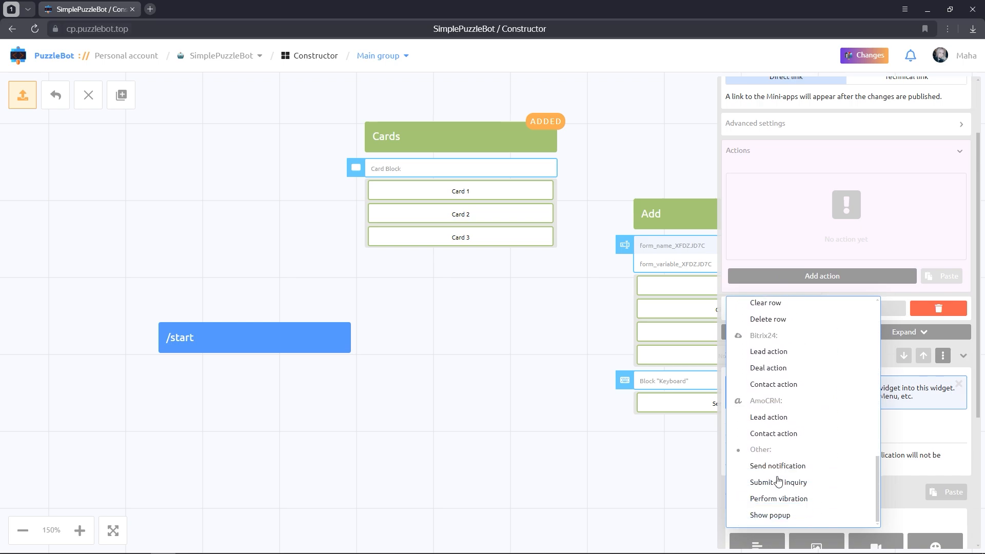
click(771, 515)
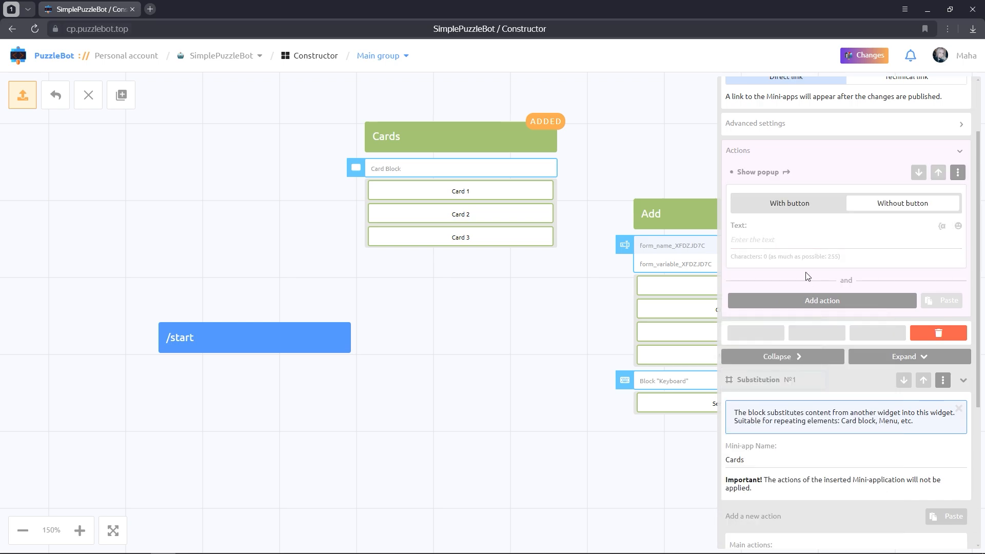
click(801, 211)
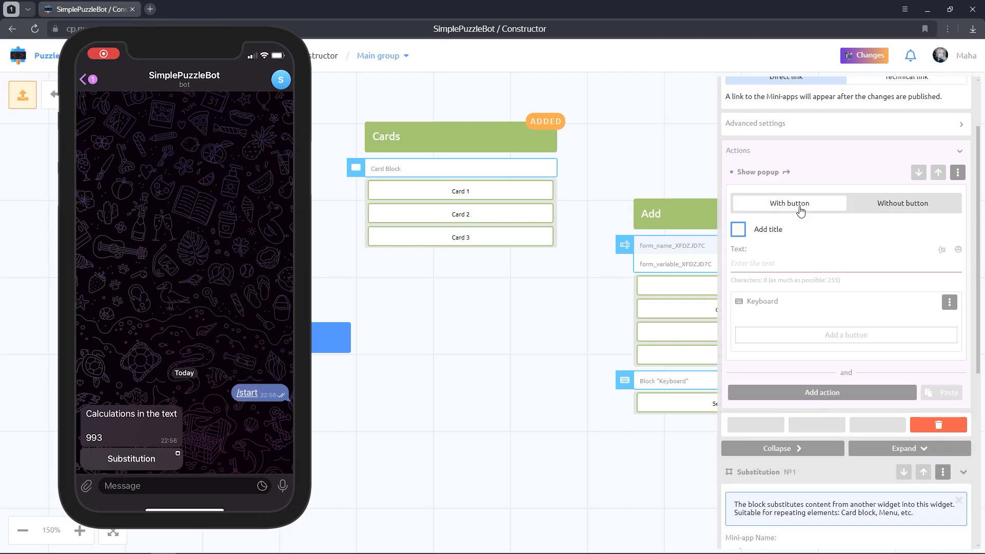
- Enter the popup text "Popup with button" and save an OK button with No action
click(780, 264)
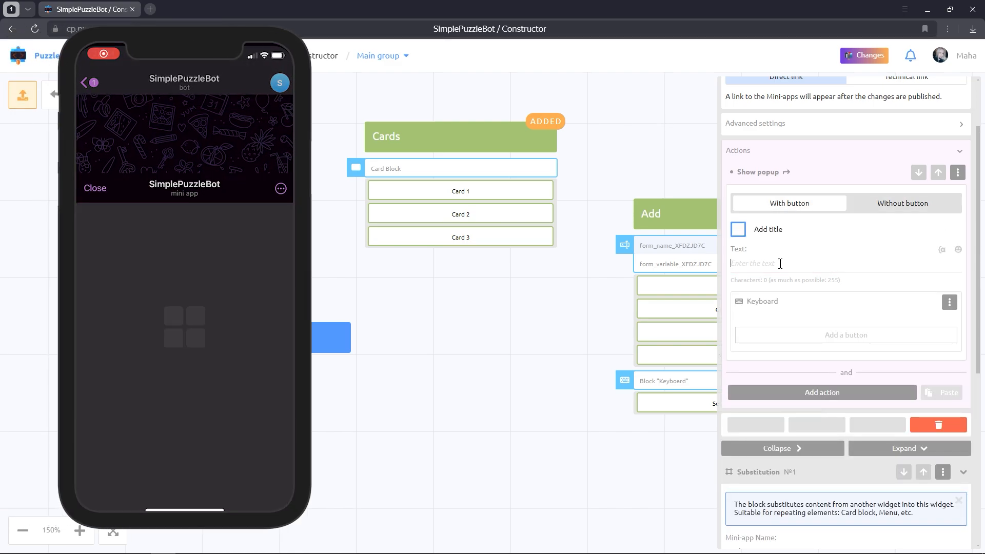
text(Popup with button)
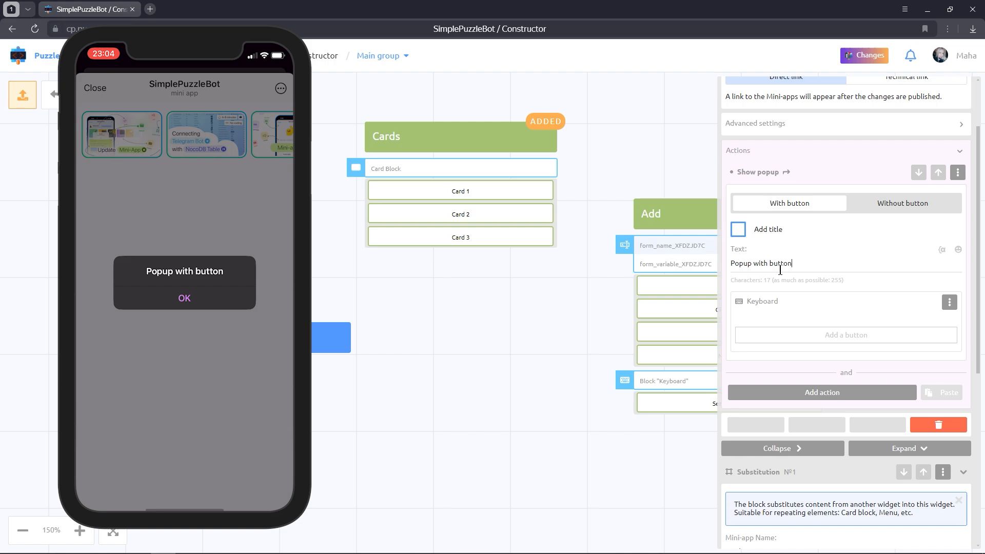
click(798, 336)
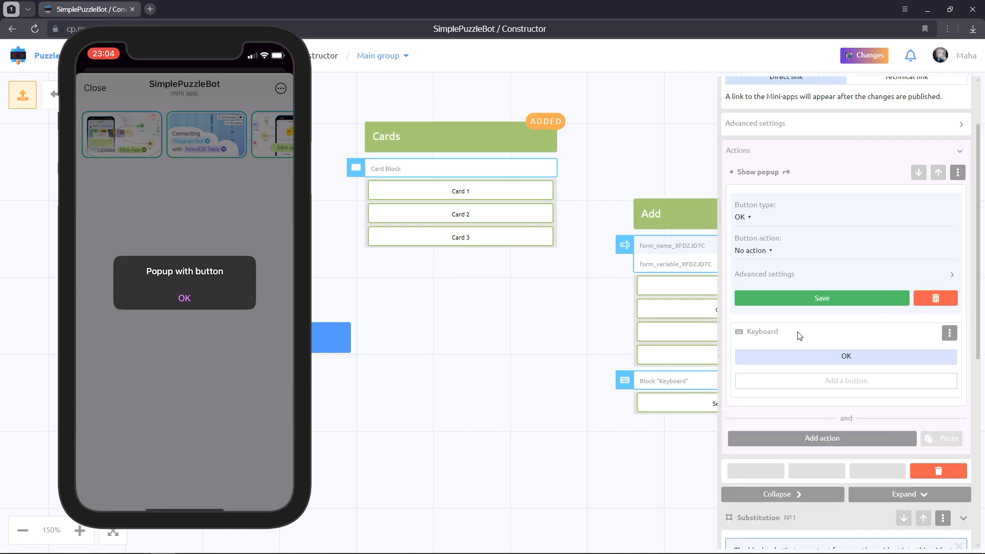
click(804, 303)
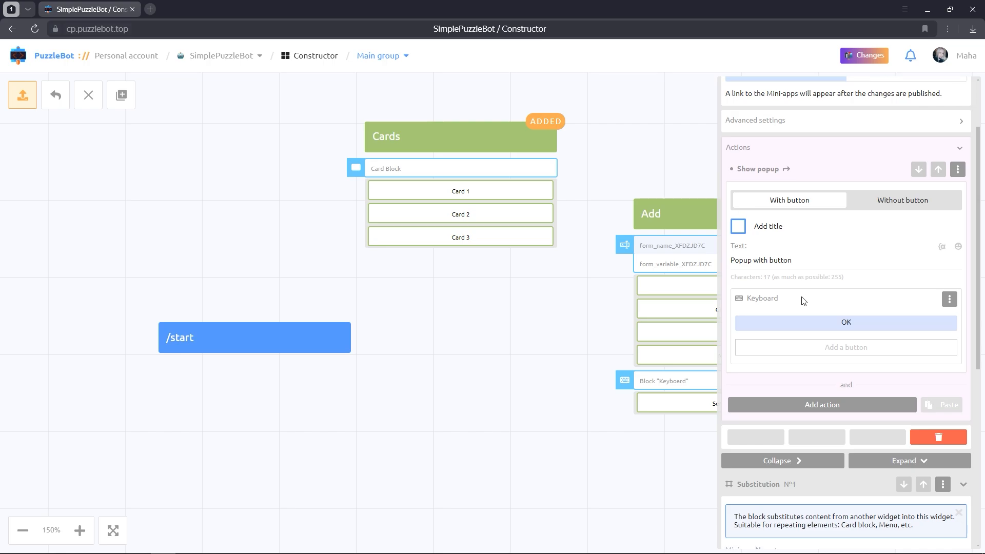
- Add an Input form block below the Substitution block and set its input type to List
scroll(804, 302, down, 6)
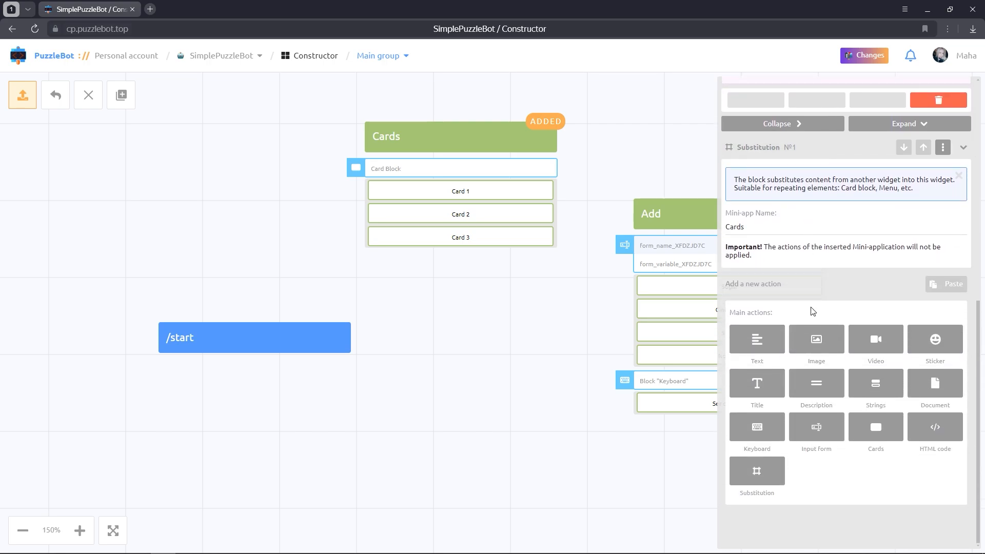
click(812, 434)
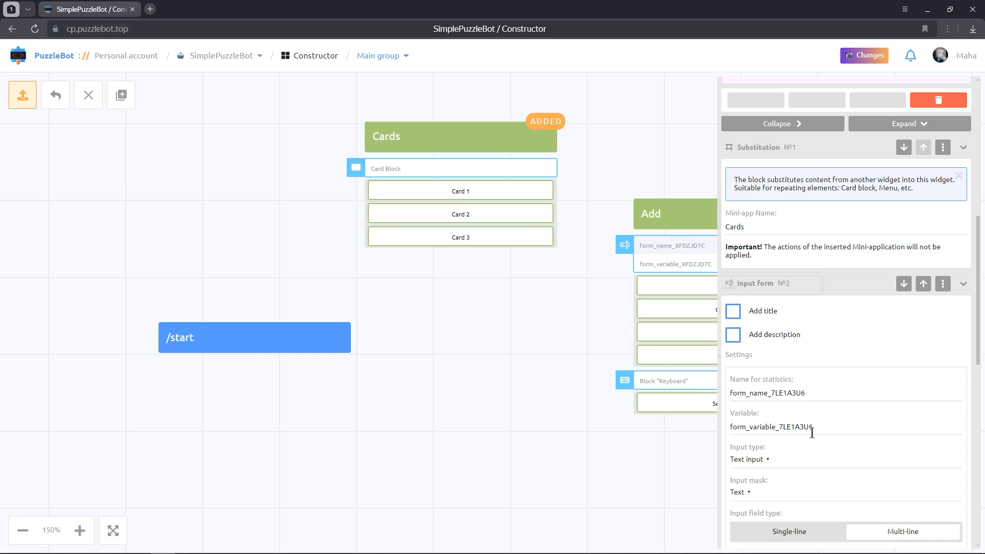
scroll(812, 434, down, 2)
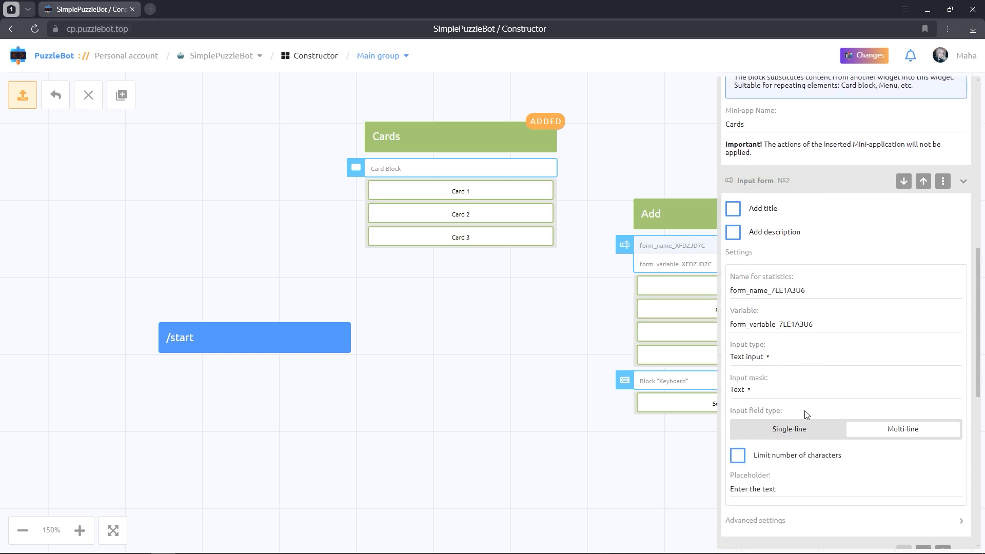
click(765, 363)
click(746, 461)
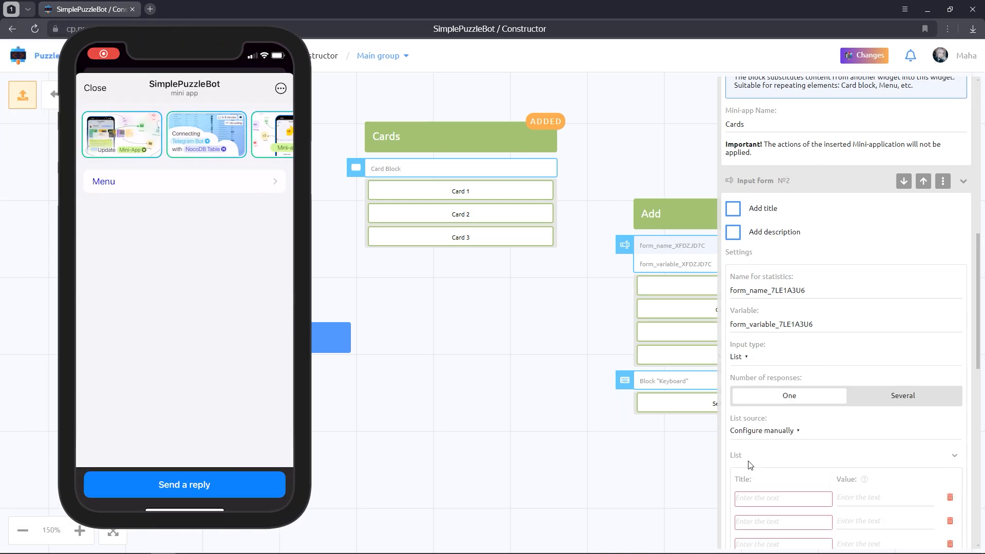
- Fill in the manually configured list with the option titles First, Second and Dessert
scroll(764, 459, down, 1)
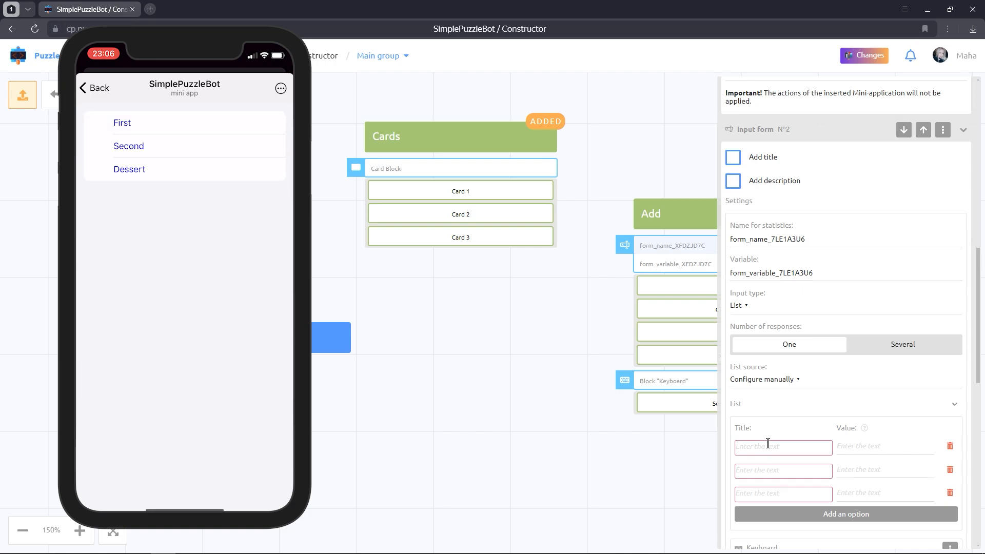
click(794, 380)
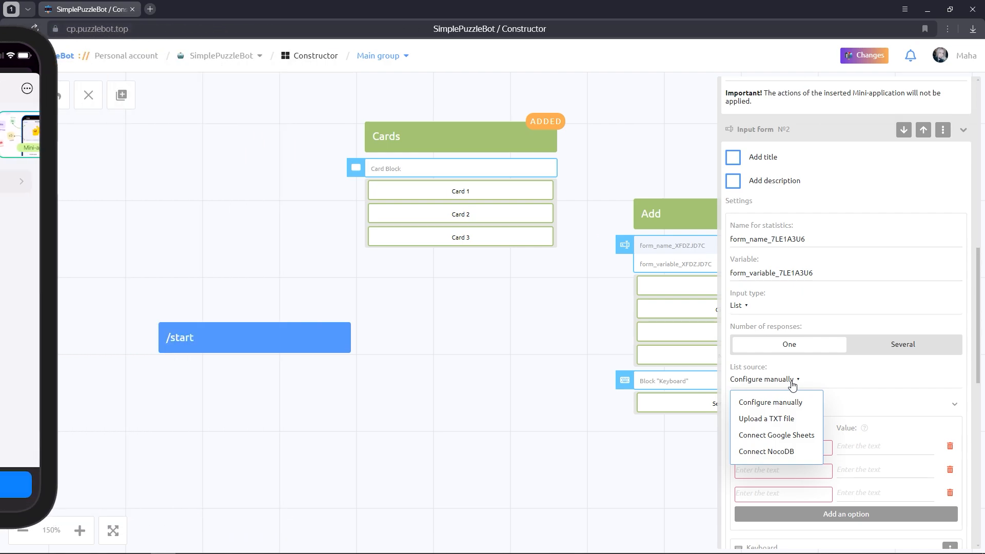
click(793, 381)
click(784, 447)
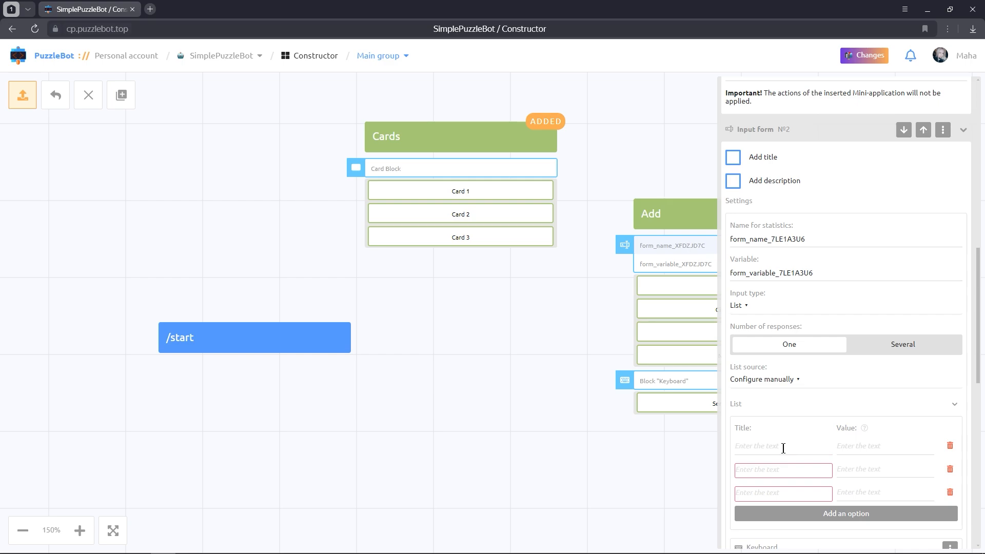
text(First)
click(783, 470)
text(Second)
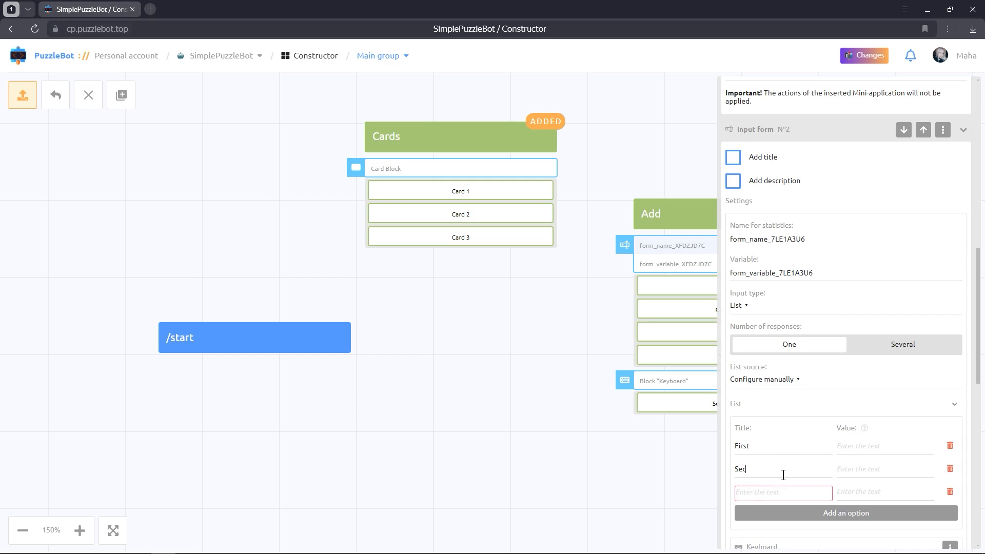
click(770, 491)
text(Des)
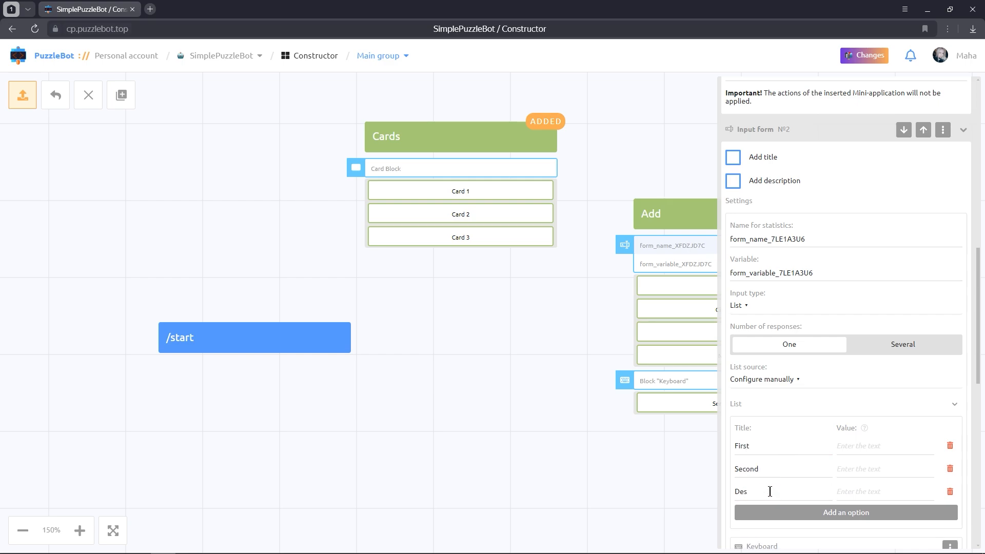
text(sert)
- Rename the list form's Choose button to Menu and save it
scroll(786, 472, down, 3)
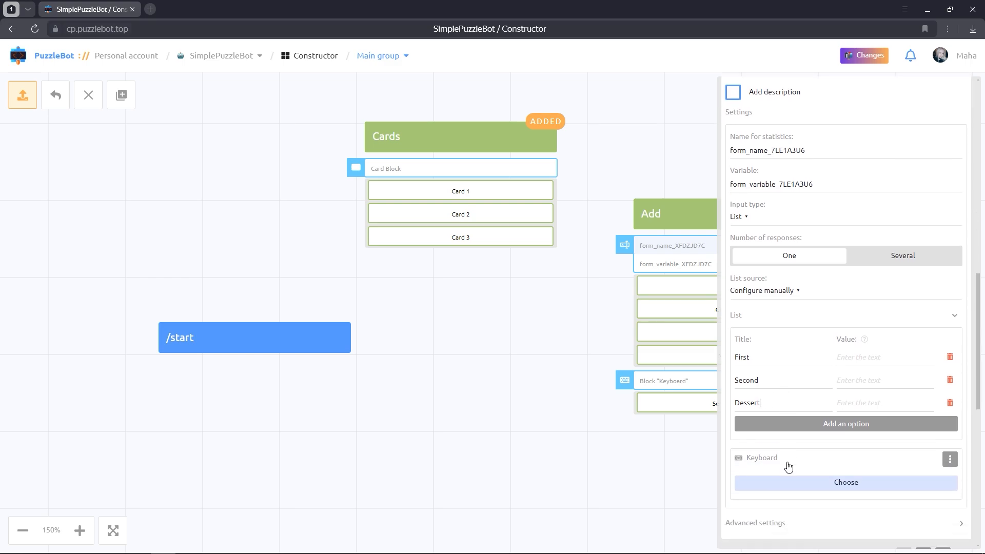
click(816, 423)
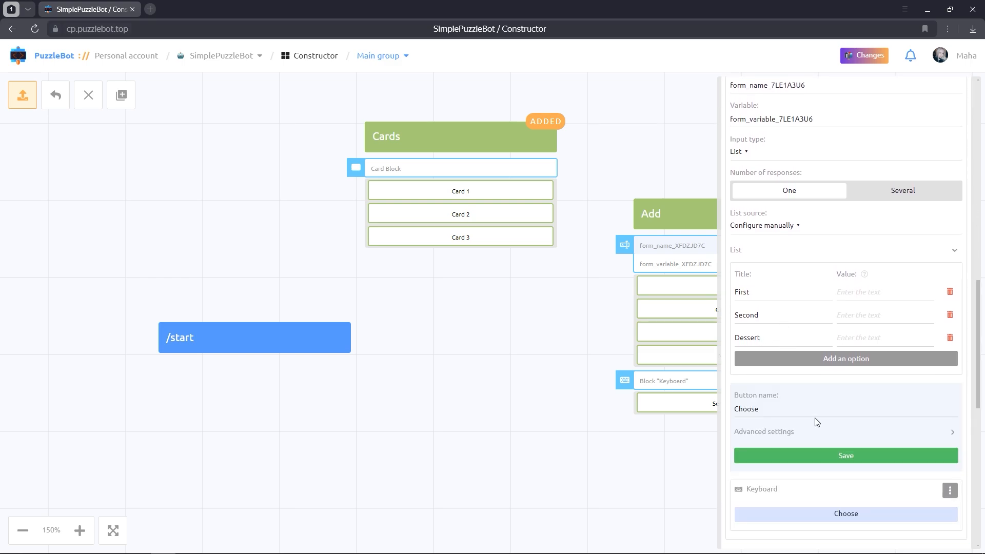
double_click(809, 409)
text(Menu)
click(817, 455)
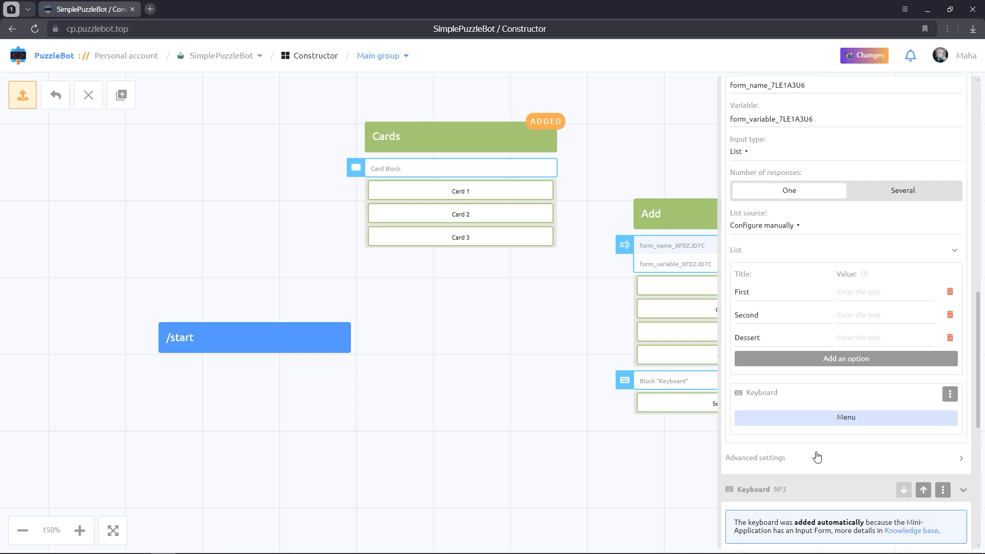
- Add a second Input form block below the keyboard and give it the title "What would you like?"
scroll(820, 450, down, 5)
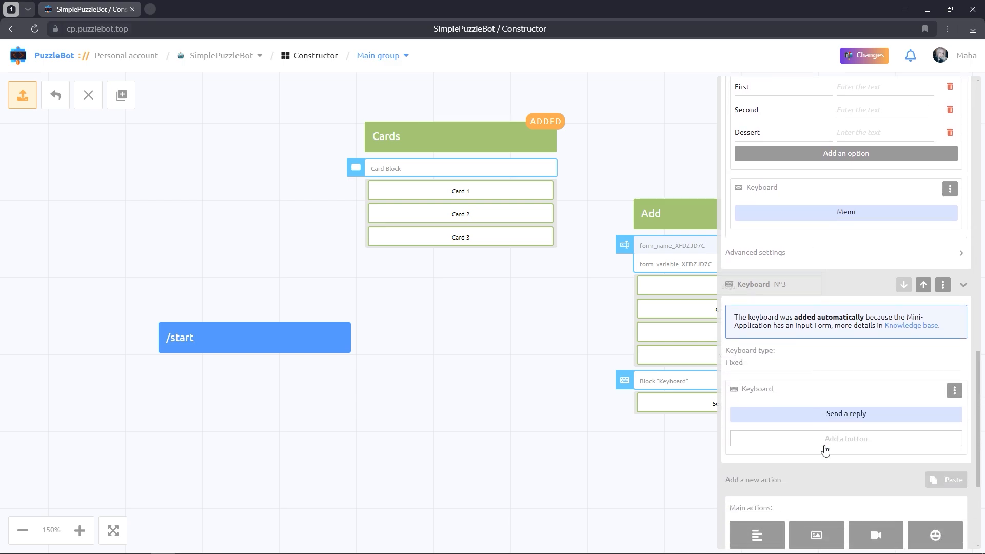
click(816, 429)
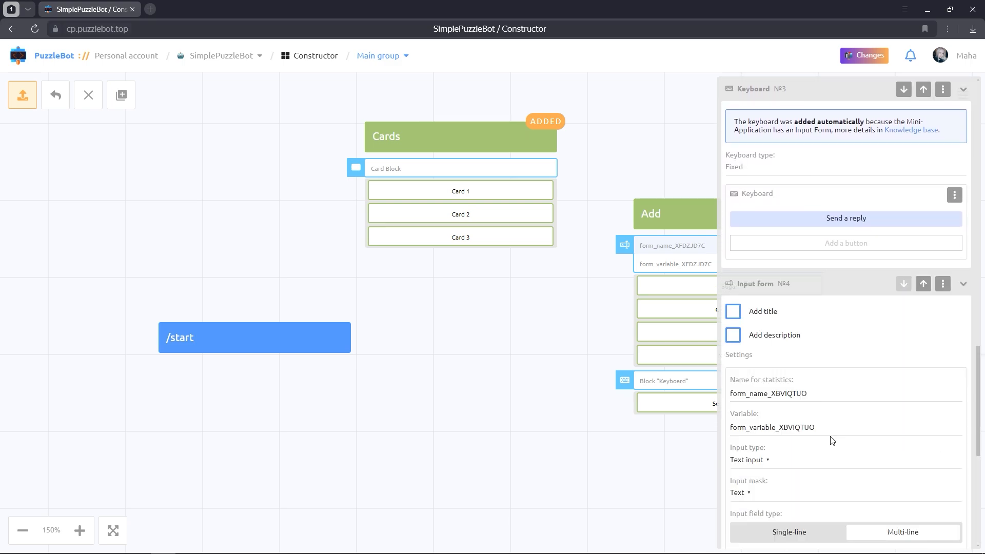
scroll(832, 440, down, 1)
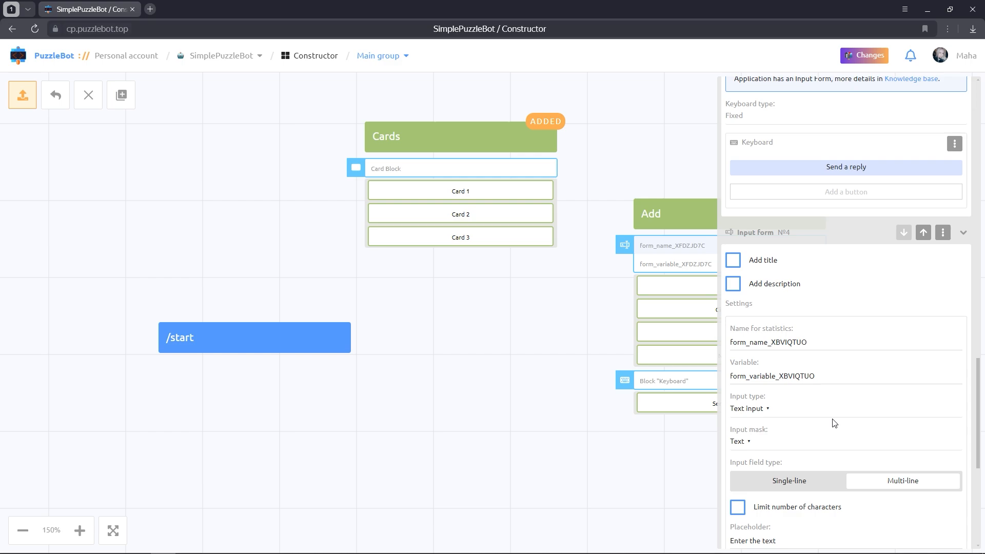
click(733, 260)
click(750, 295)
text(What would you lik)
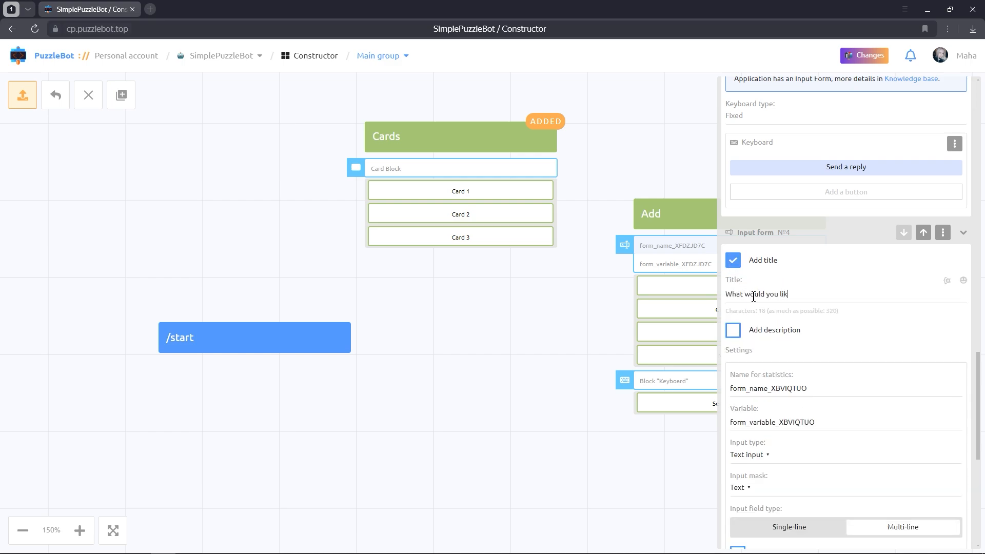
text(e?)
- Set the second input form's input type to Selecting an option
scroll(754, 296, down, 2)
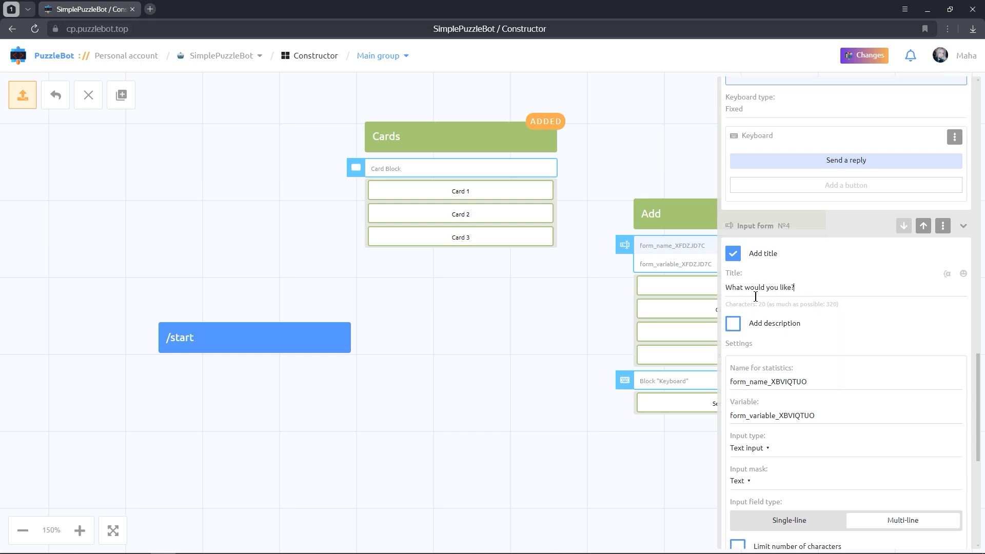
click(753, 352)
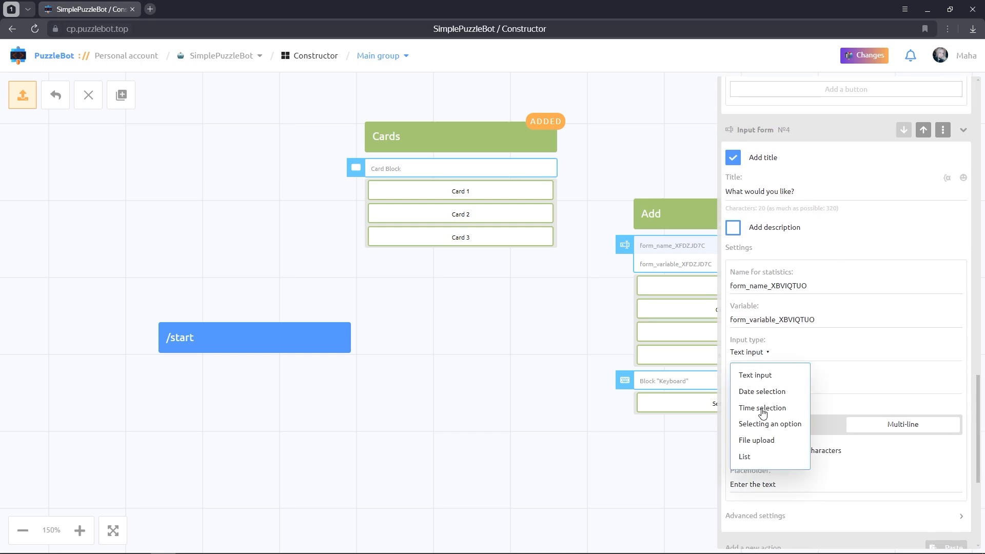
click(765, 424)
- Rename Option 1 of the second input form to Coffee
scroll(780, 411, down, 1)
scroll(784, 408, down, 1)
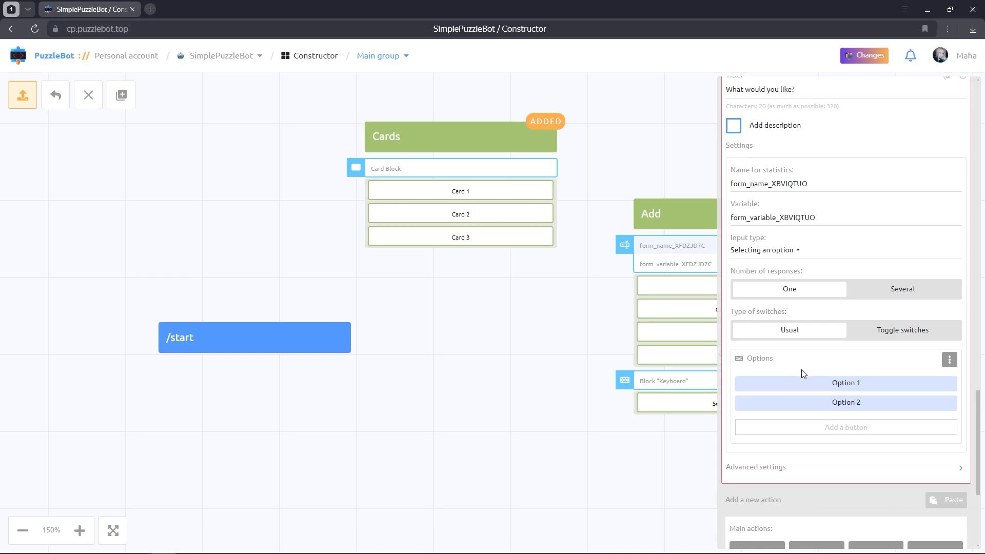
click(808, 386)
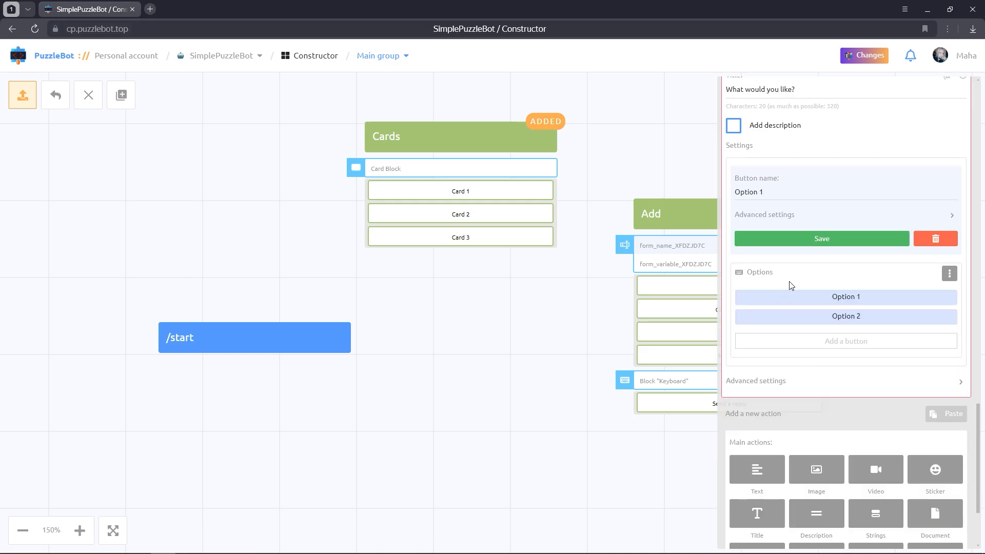
click(799, 192)
key(ctrl+a)
text(Coffe)
- Enable Substitution for the Coffee option with the Add mini-app as its source, and save the option
click(792, 215)
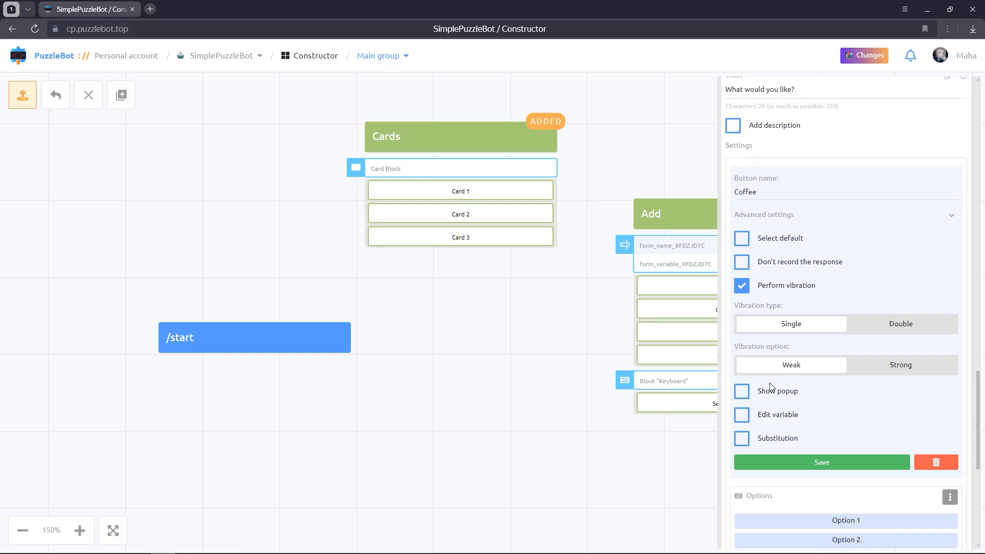
click(742, 439)
scroll(796, 424, down, 3)
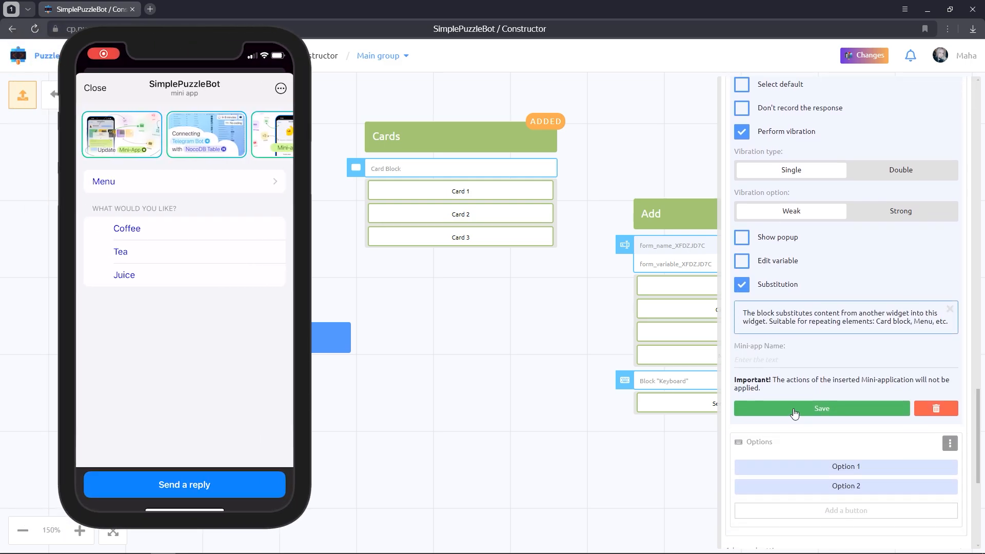
click(790, 358)
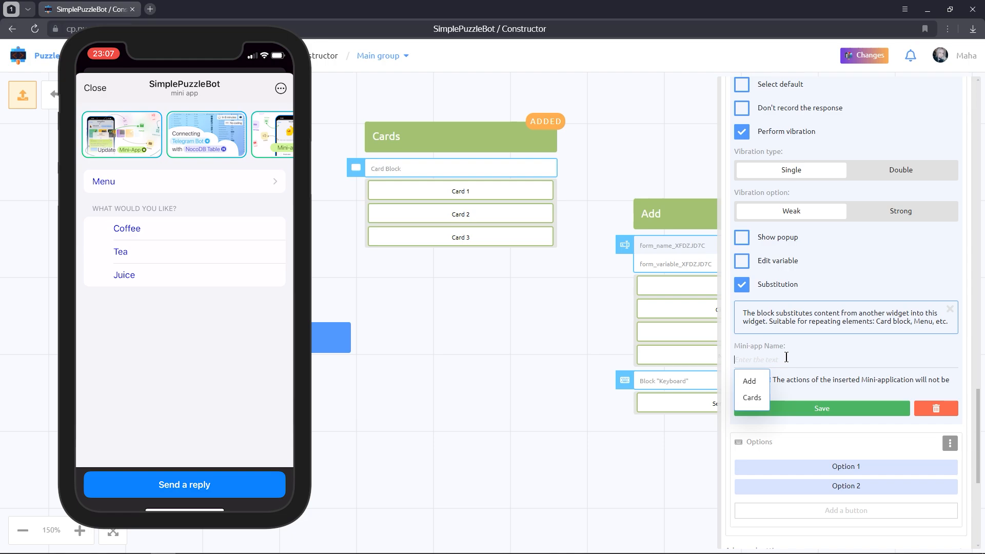
click(752, 381)
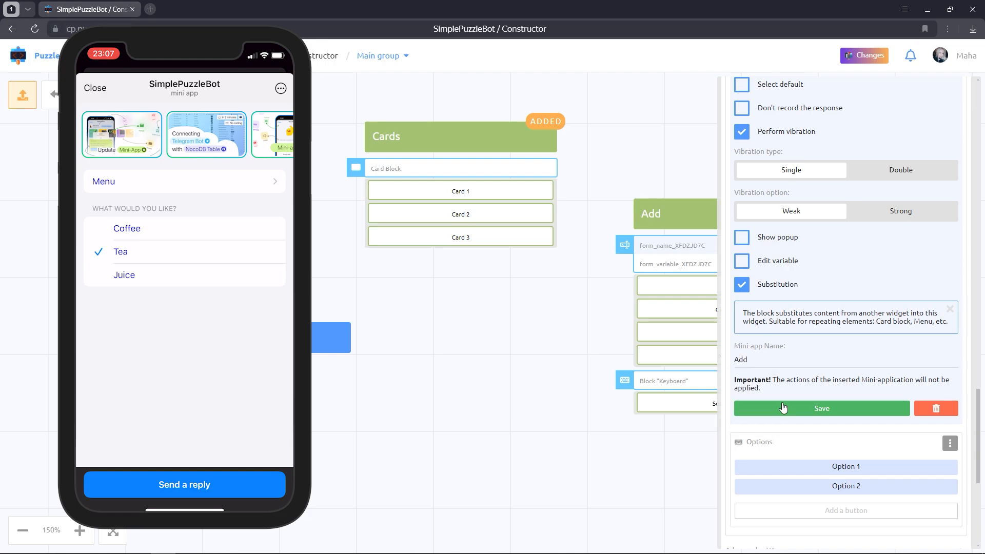
click(785, 408)
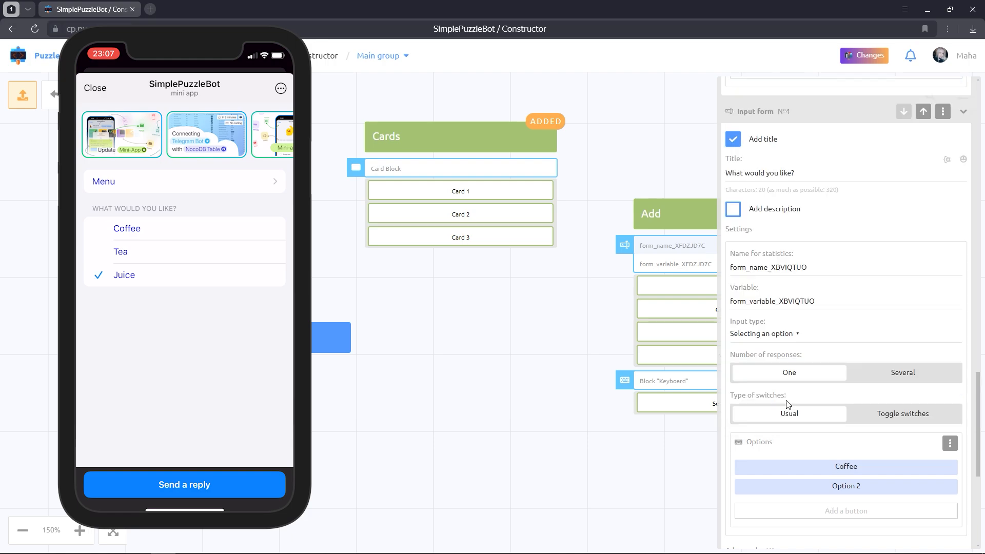
- Rename Option 2 to Tea and add a third option named Juice, saving both
click(811, 486)
key(ctrl+a)
text(Te)
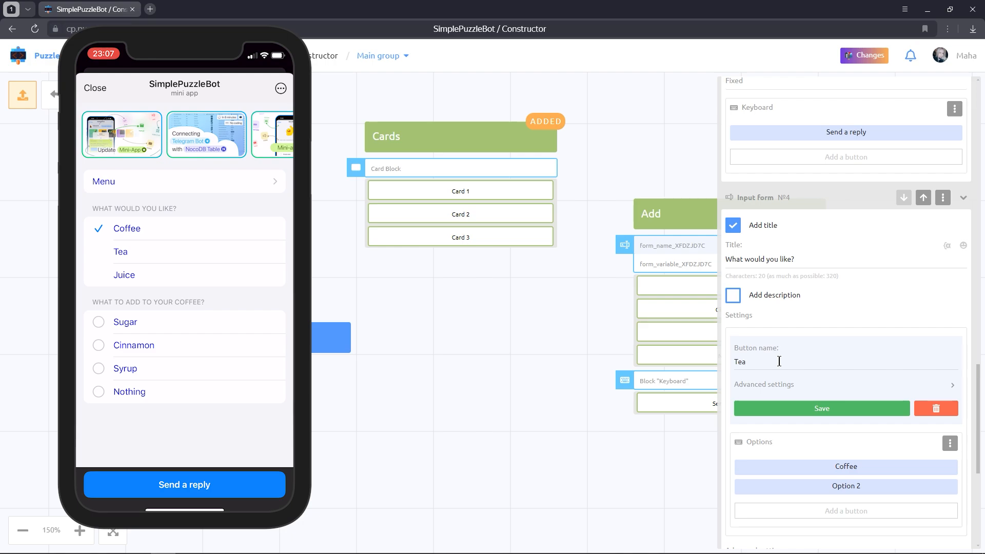
click(822, 408)
click(847, 440)
key(ctrl+a)
text(Juice)
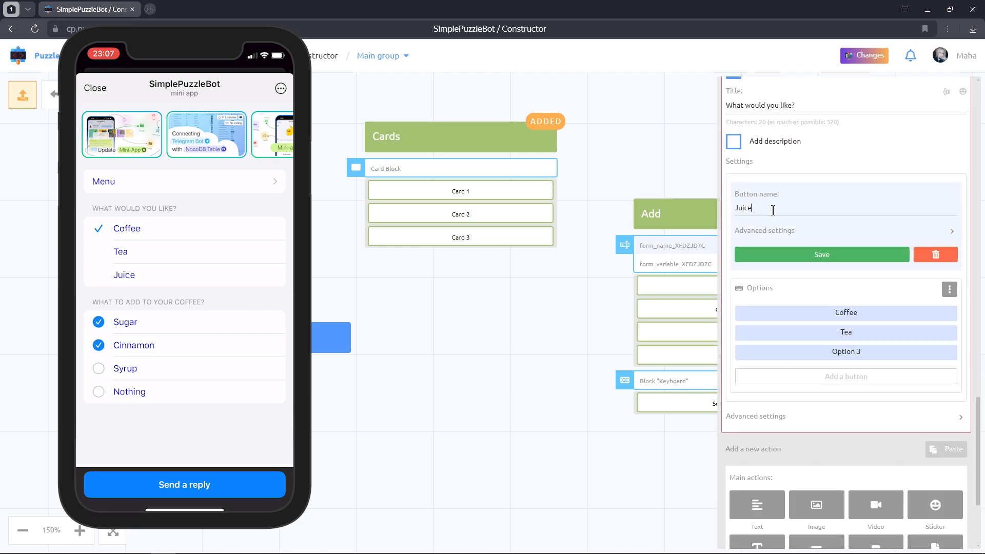
click(777, 255)
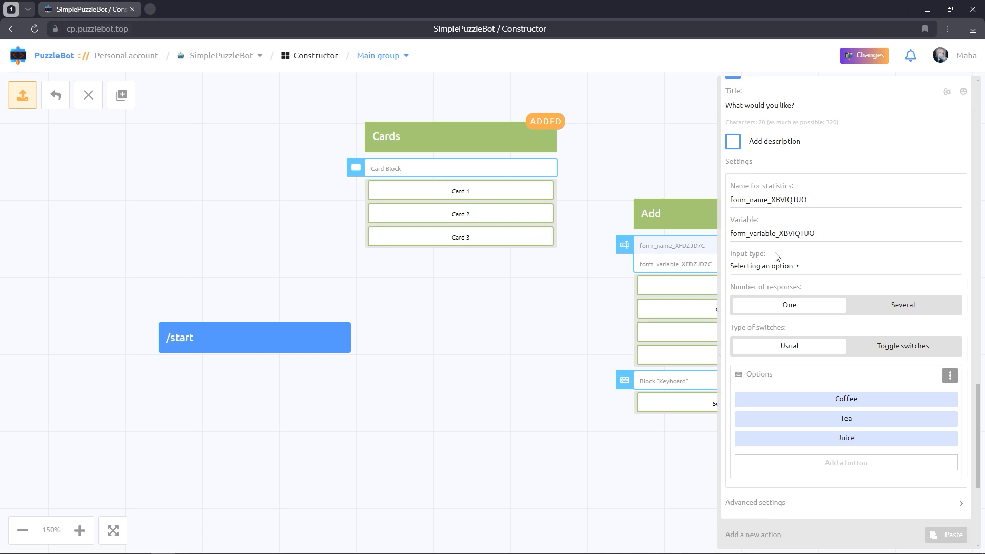
- Add an HTML code block containing a centred flex div reading "HTML block", coloured #02c0ff, 100% wide and 150px high
scroll(776, 257, down, 5)
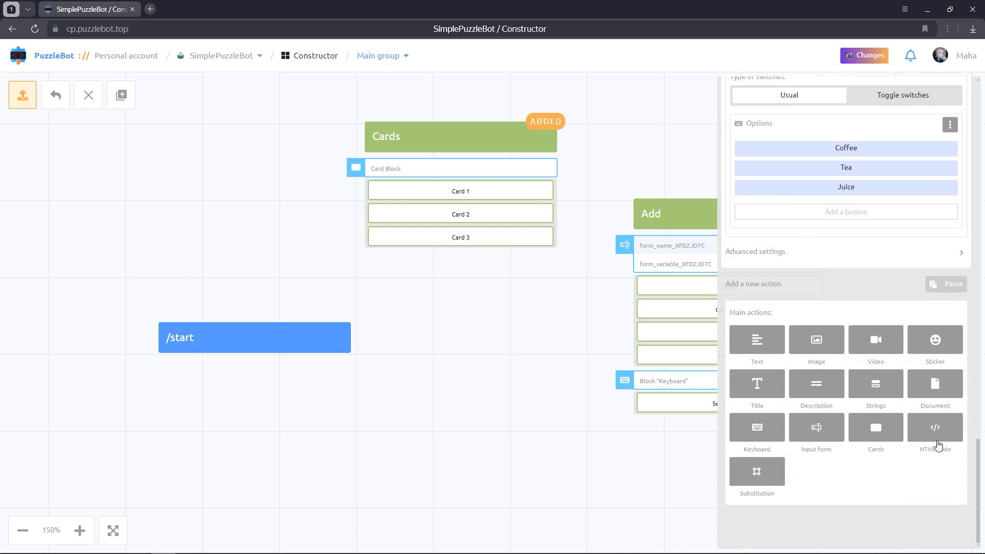
click(939, 442)
click(853, 319)
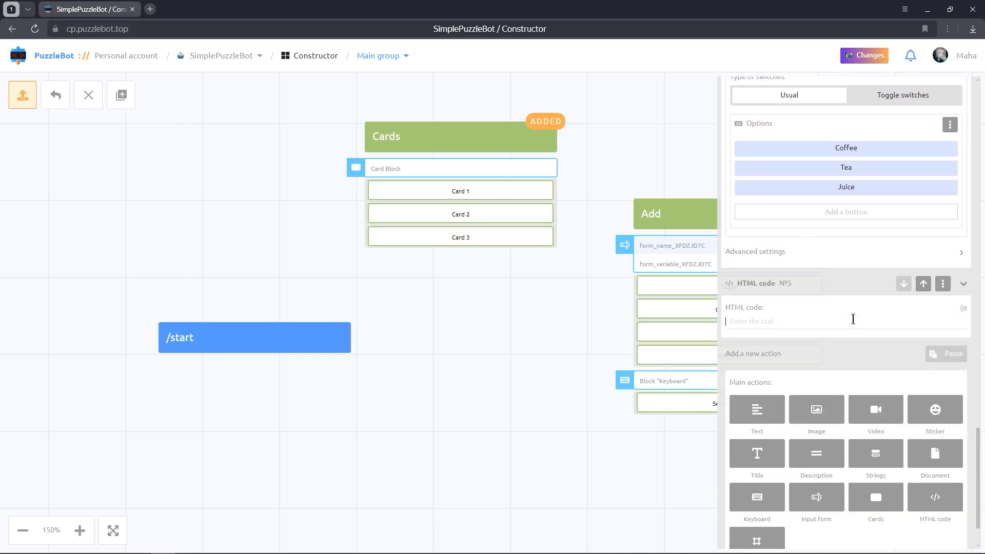
text(<div style="text-align:center;background-color:#02c0ff;justify-content:center;align-items:center;width:100%;height:150px;display:flex">HTML block</div>)
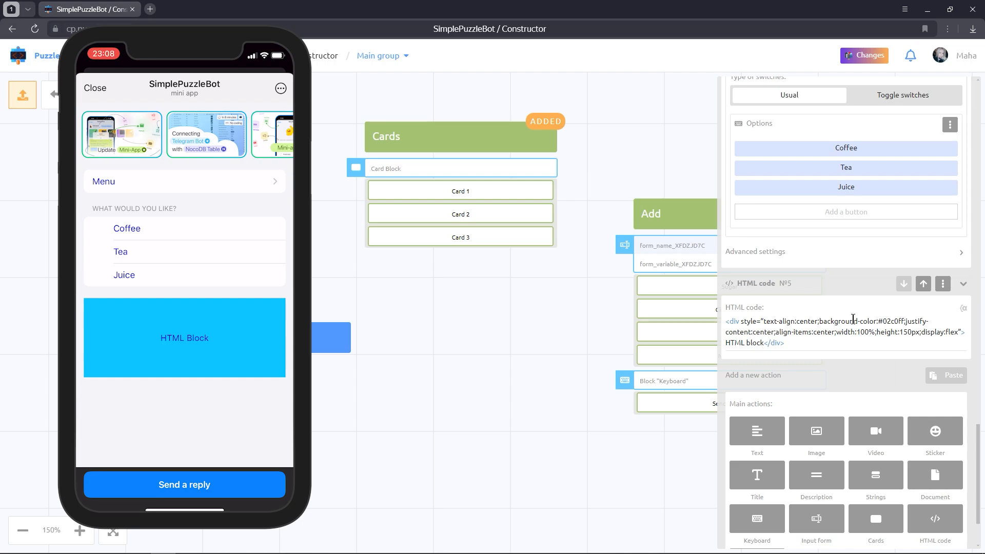
- Review the Substitution mini-app's advanced settings, then close its settings and look over its blocks on the canvas
scroll(852, 321, up, 10)
scroll(851, 325, up, 15)
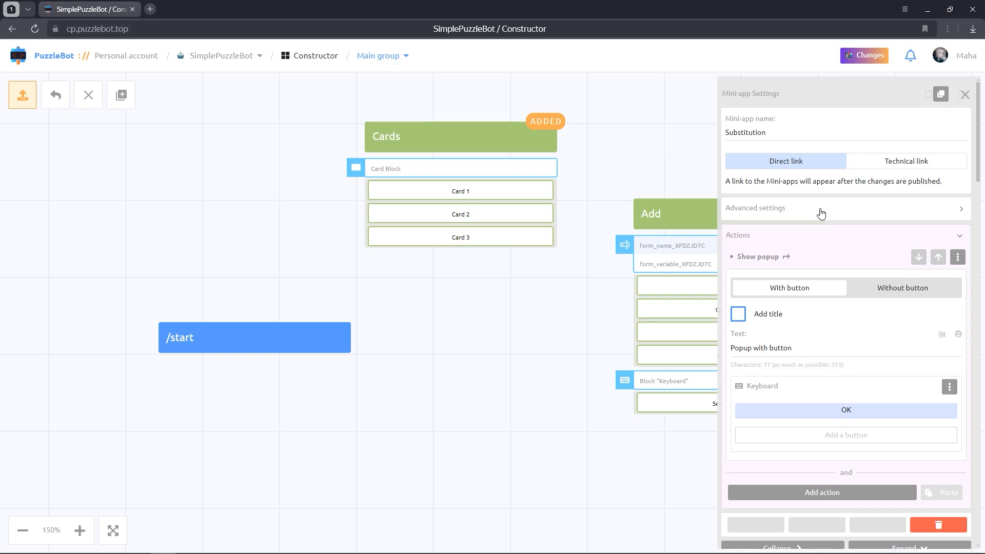
click(821, 214)
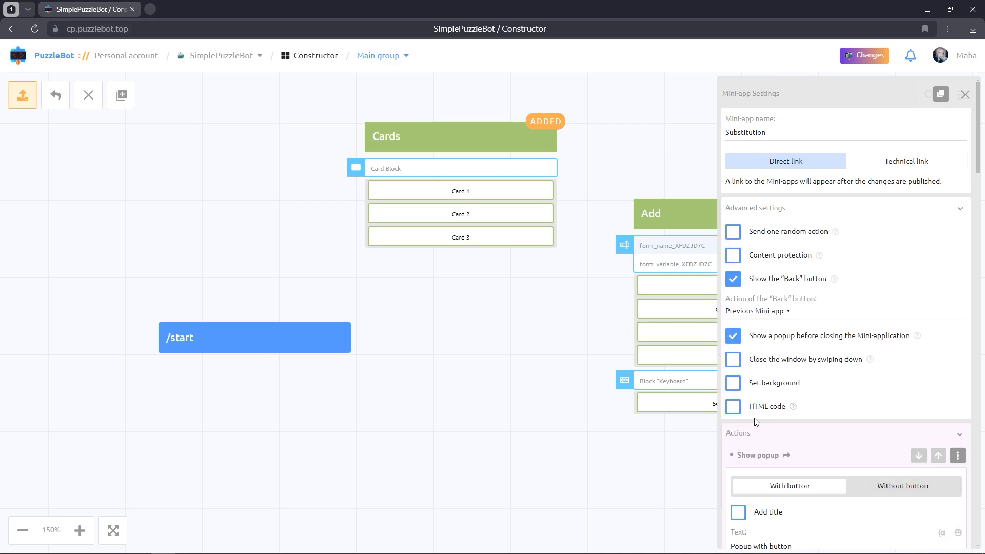
click(564, 428)
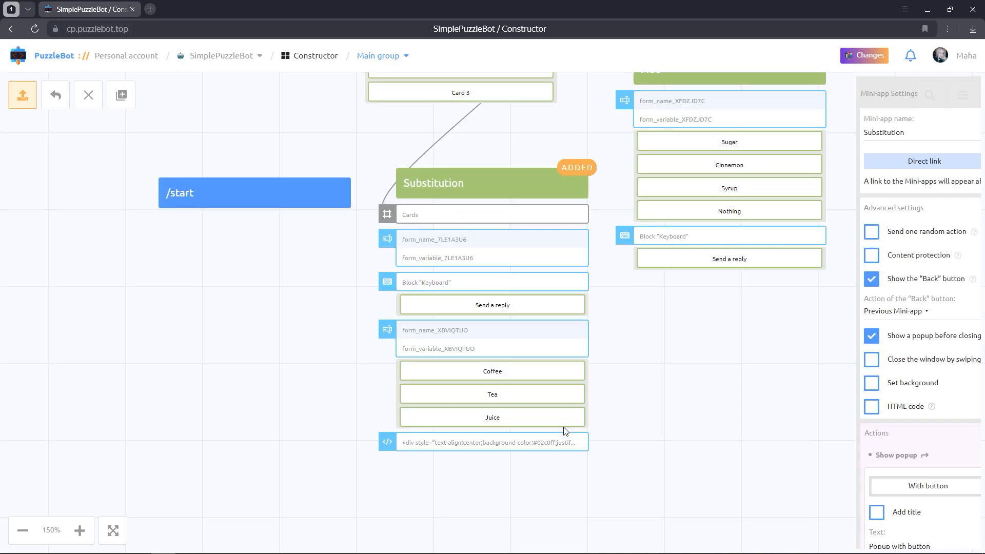
drag(696, 385, 719, 489)
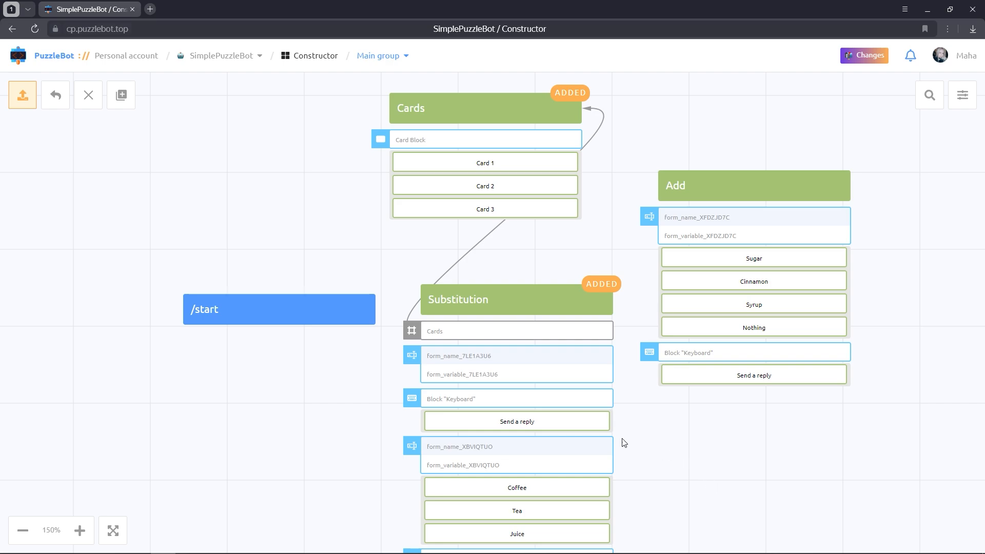
- Open the bot's page in a new browser tab and go to the Mini-app section of its settings
click(210, 59)
middle_click(208, 56)
click(188, 9)
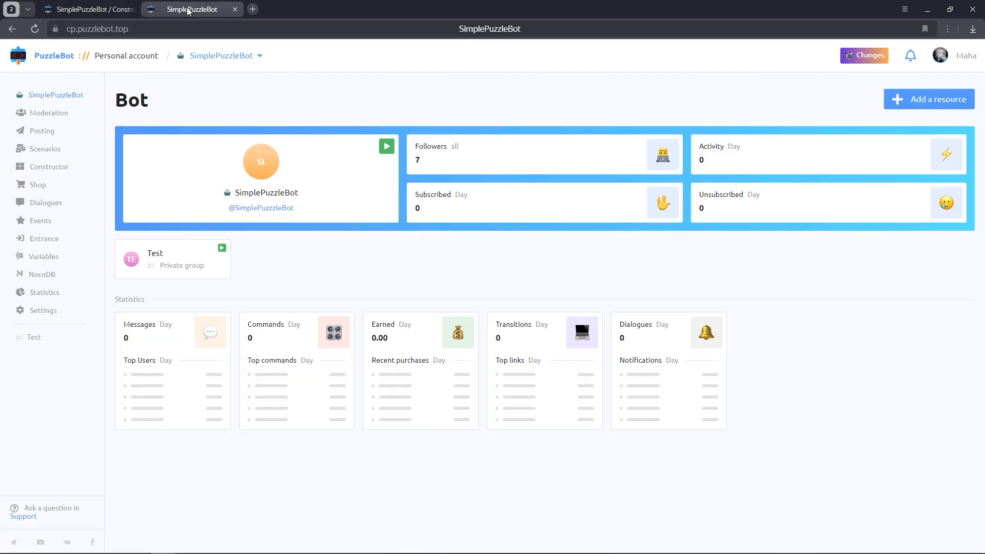
click(44, 311)
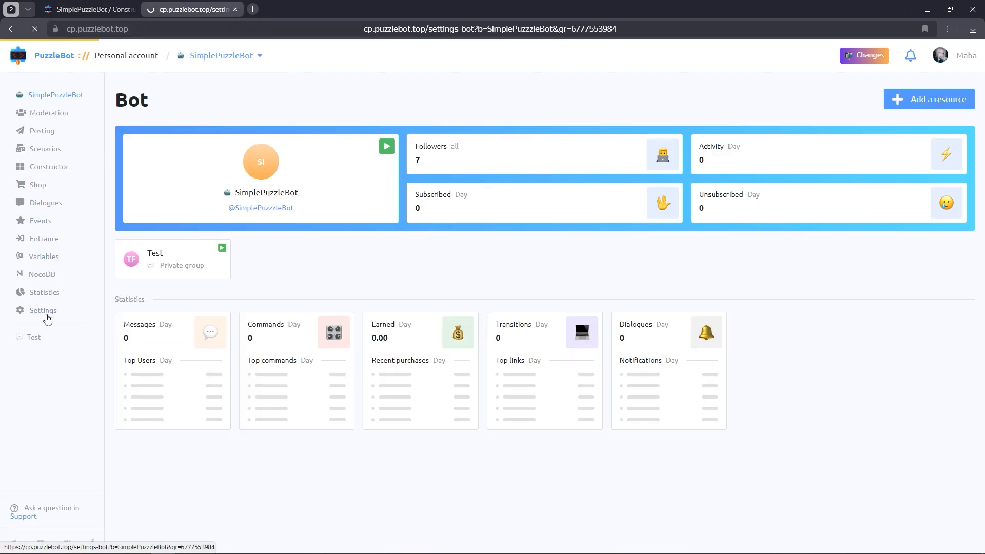
click(422, 153)
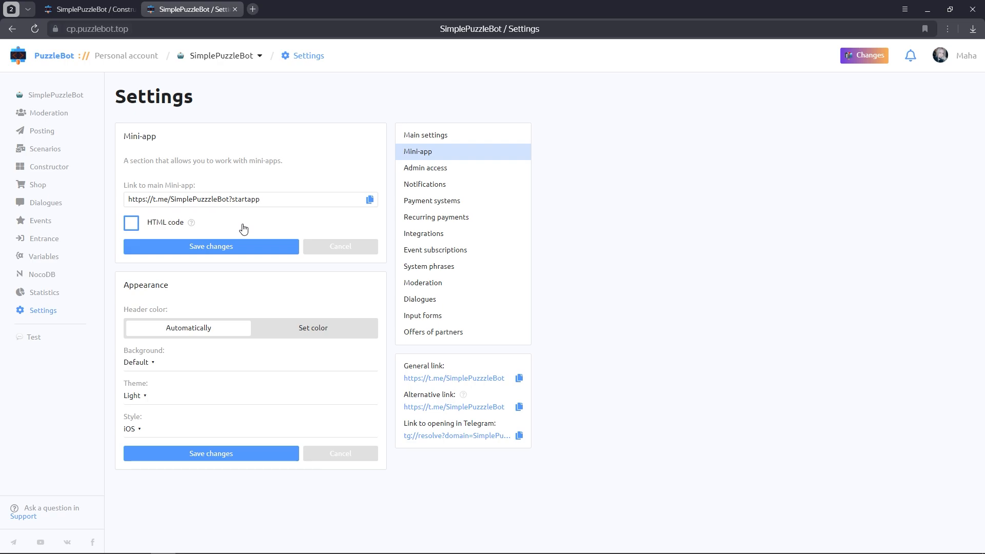
- Set the mini-app appearance style to Customize and look over its colour options
click(134, 431)
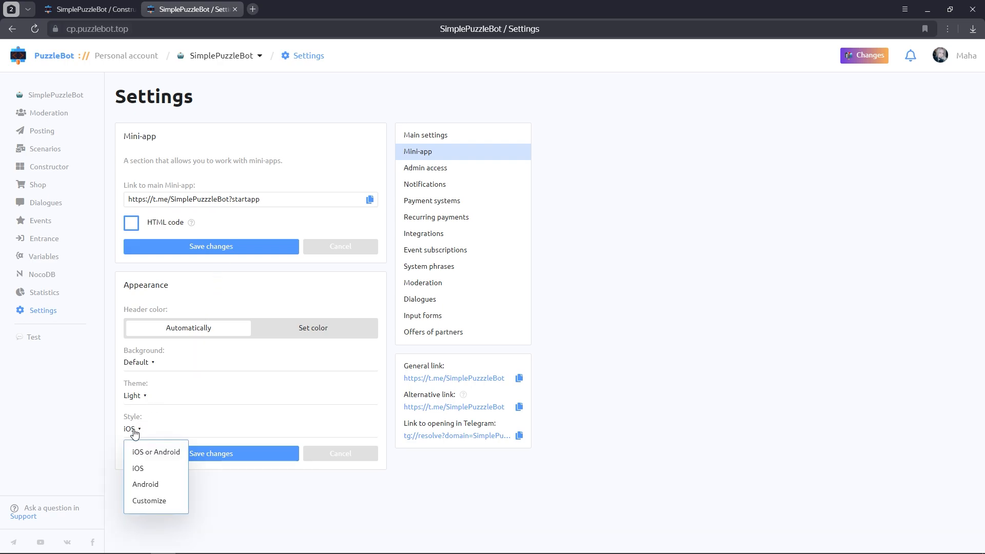
click(147, 501)
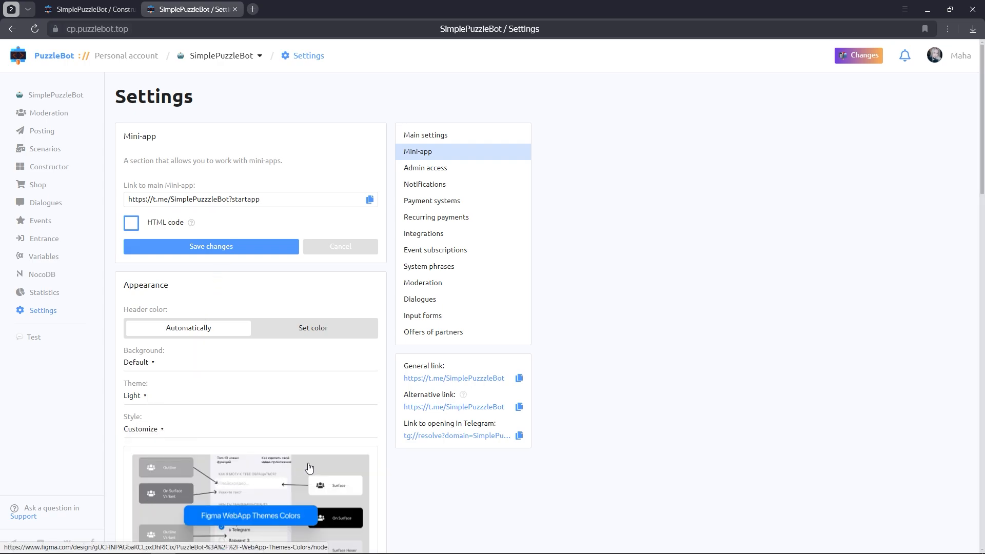
scroll(402, 433, down, 5)
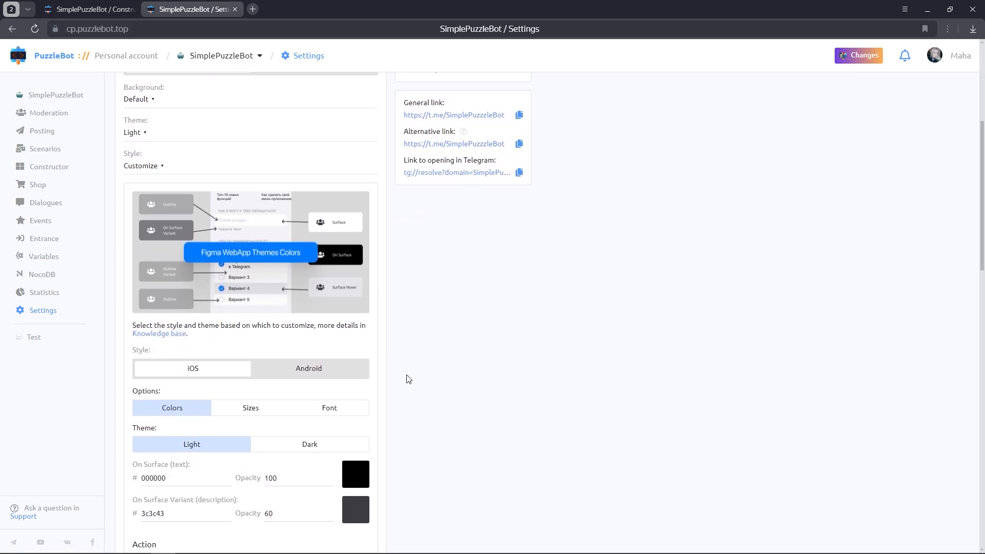
scroll(407, 367, down, 3)
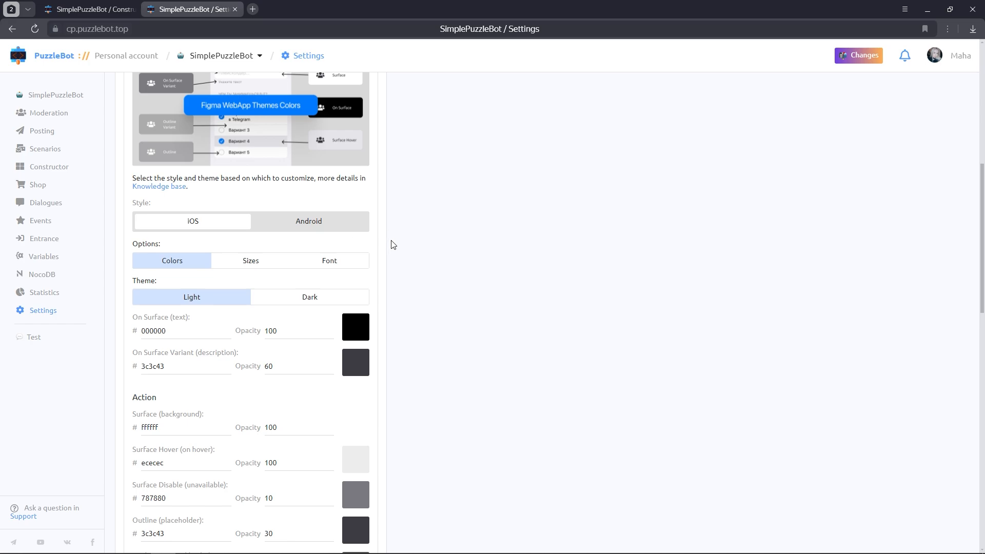
- Set the light theme's On Surface text colour to blue 050cd1, save the appearance changes and close the settings page
click(353, 329)
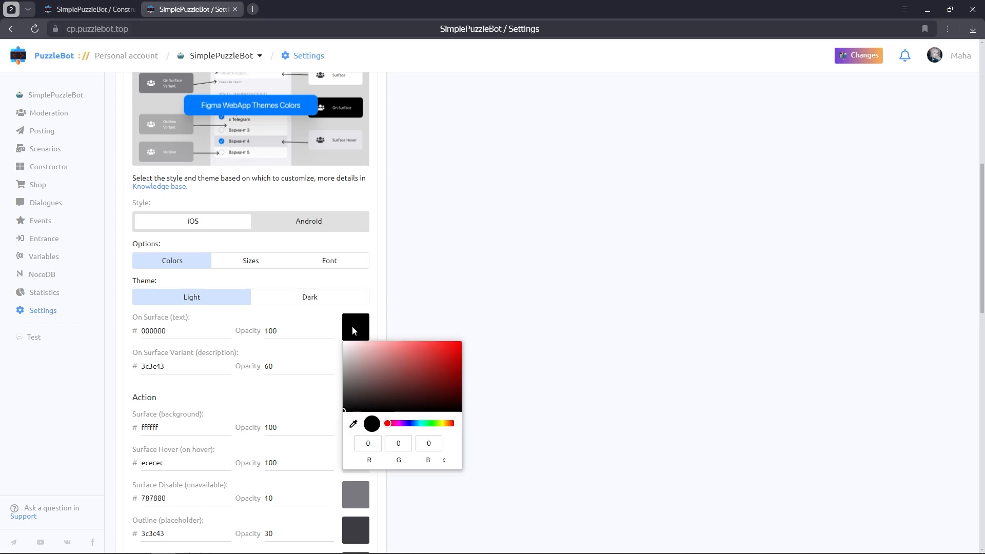
click(409, 423)
drag(419, 408, 464, 354)
click(510, 363)
scroll(511, 363, down, 5)
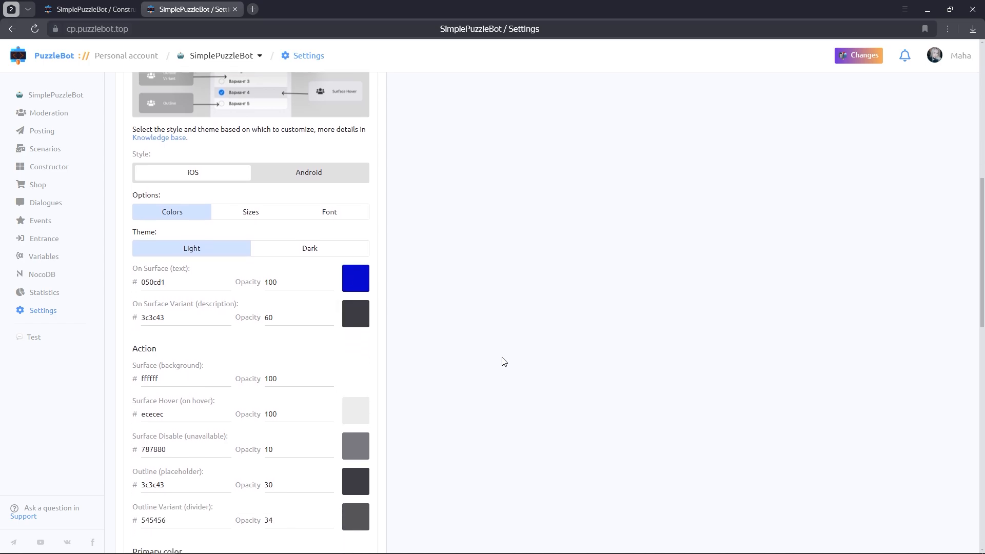
scroll(472, 354, down, 9)
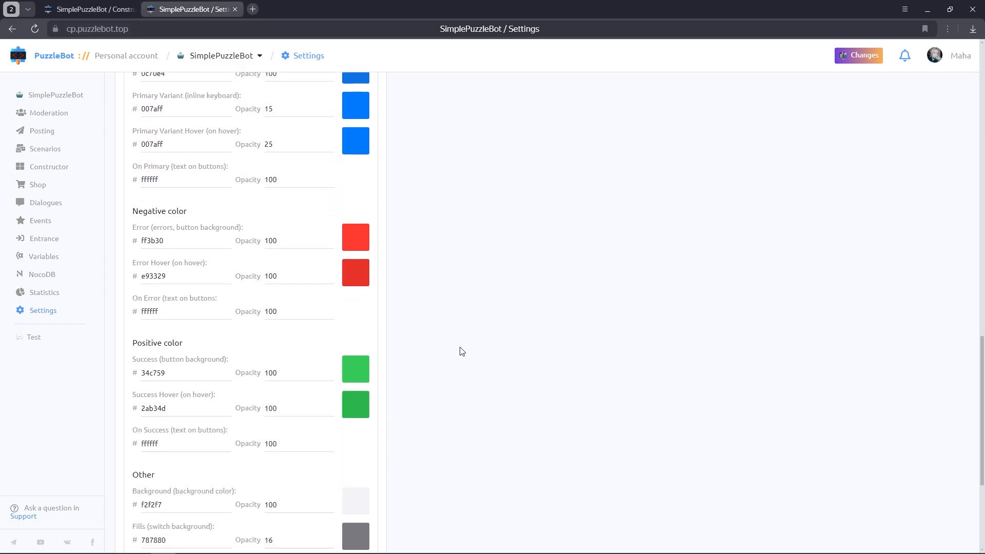
click(261, 493)
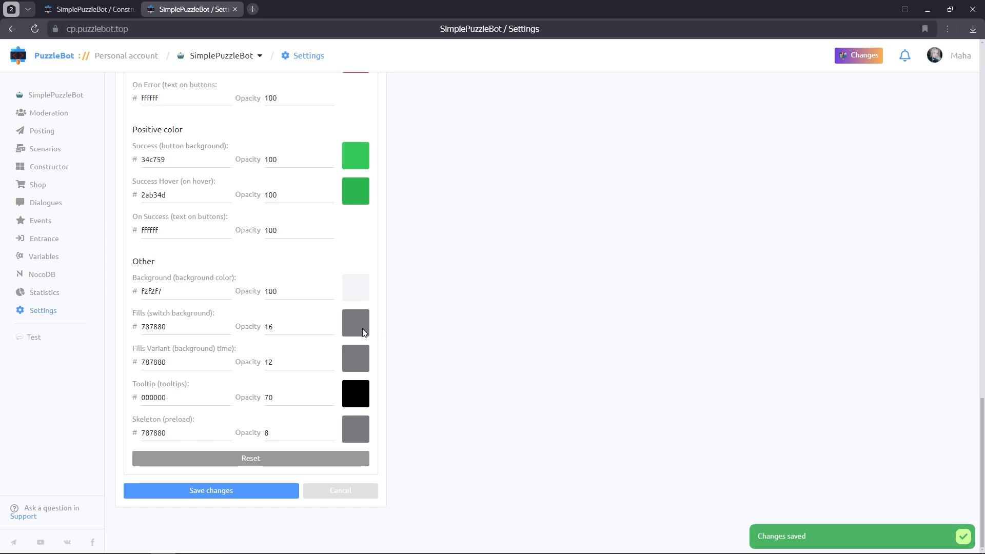
click(234, 9)
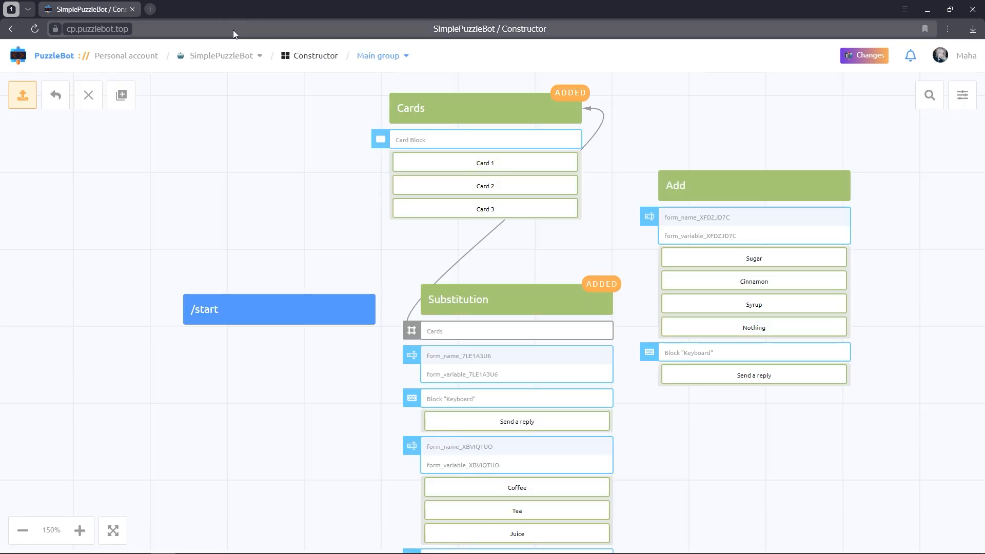
- Add a text action to the /start command reading "Calculations in the text" followed, after a blank line, by {{=1000-7=}}
click(265, 312)
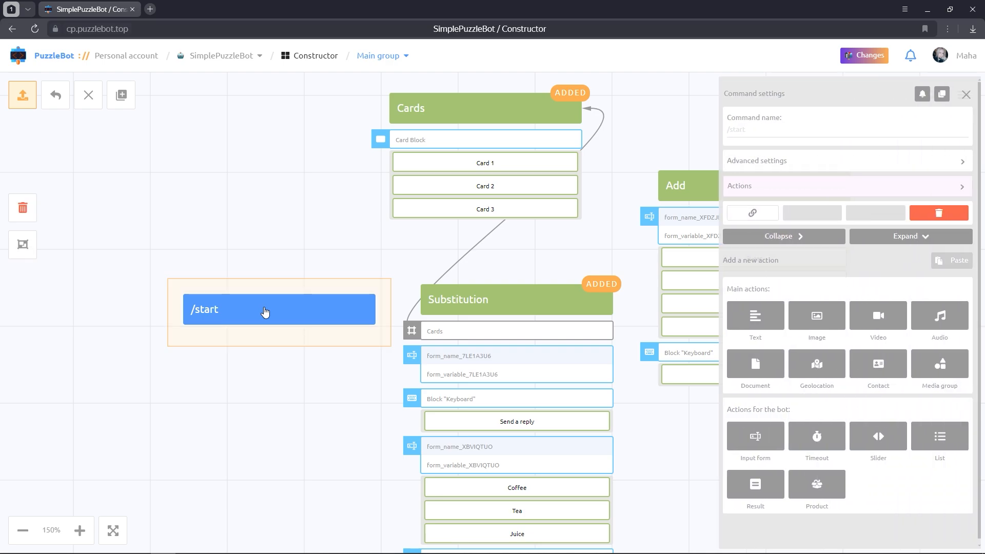
click(752, 327)
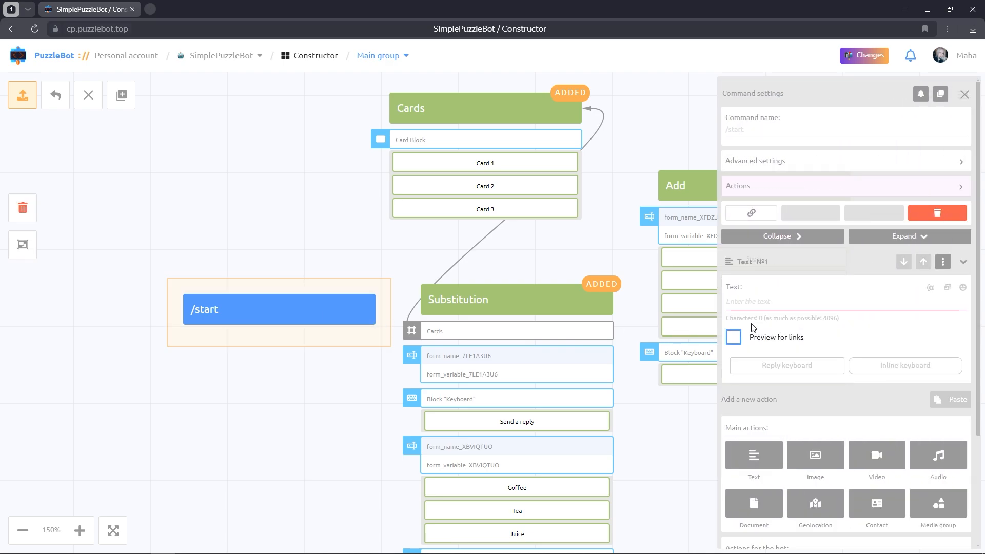
click(750, 306)
text(Calcu)
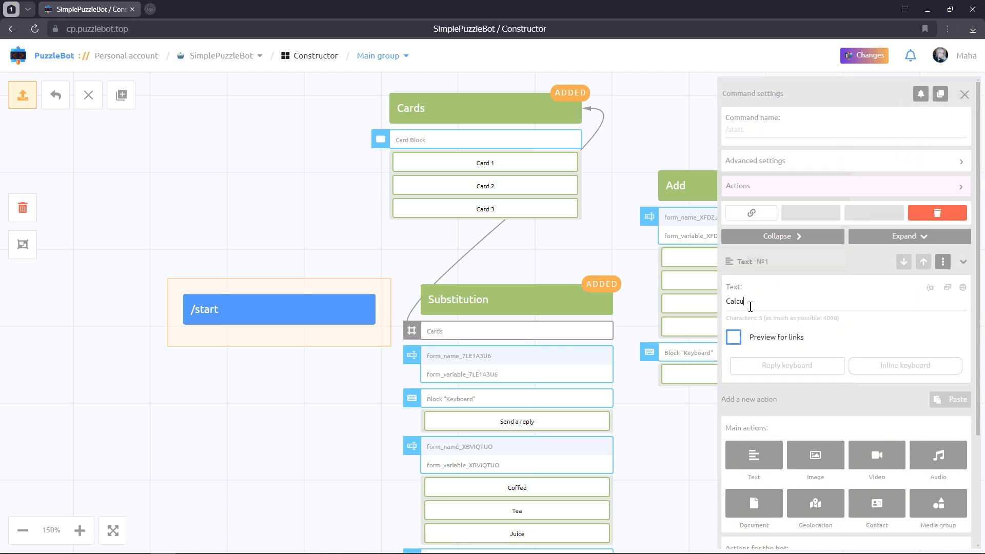
text(lations in the text)
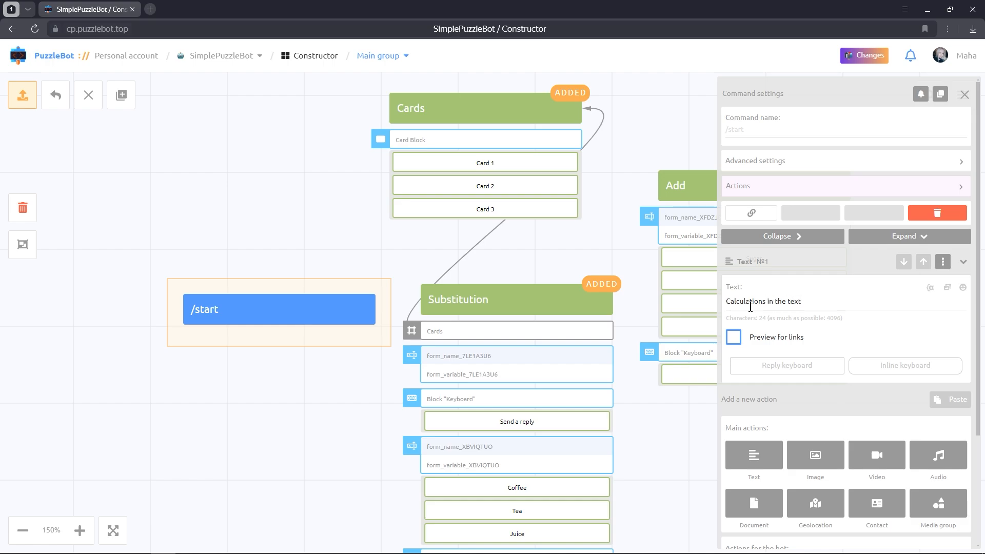
key(Return)
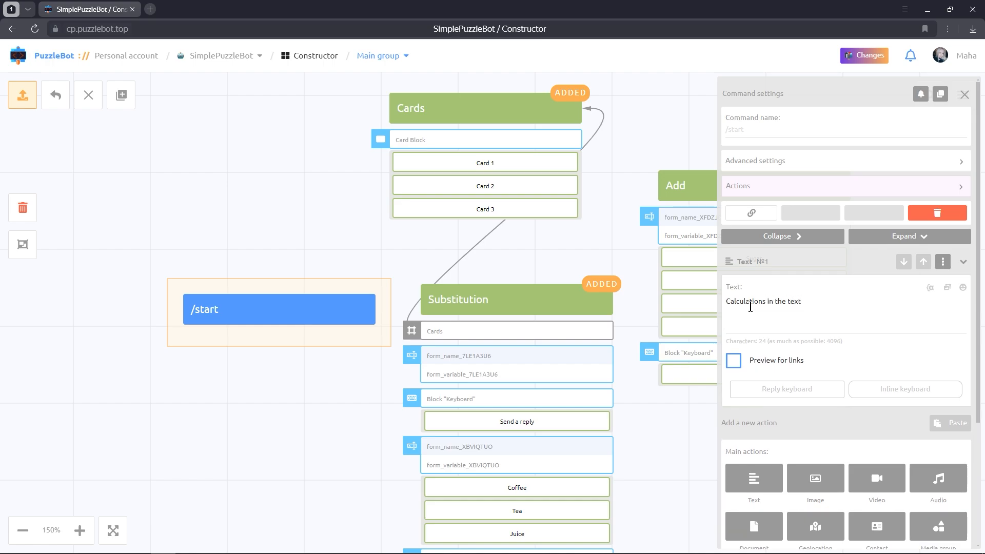
key(Return)
text({{=1000-7=)
- Add an inline button named Substitution under the /start text that goes to the Substitution mini-app, and close the command settings
click(904, 395)
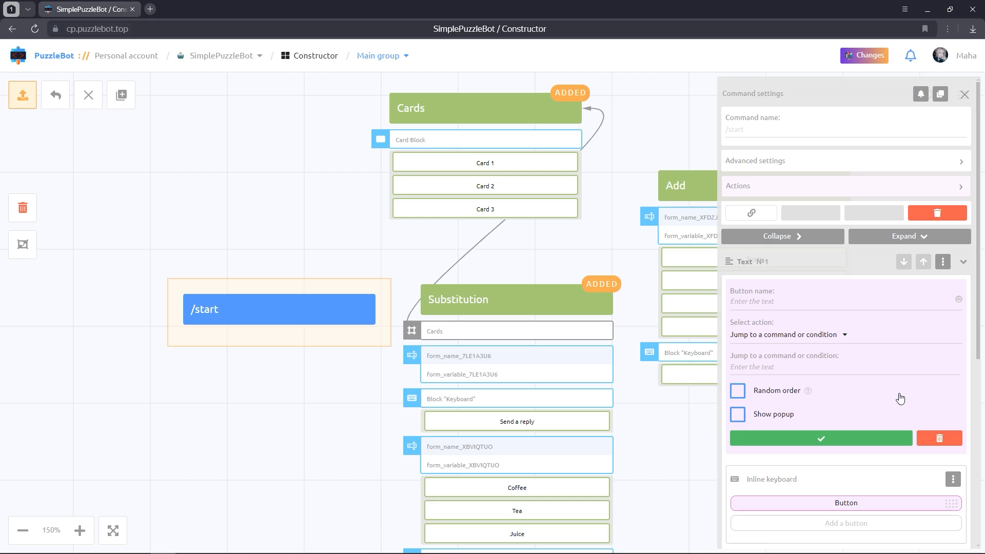
click(827, 341)
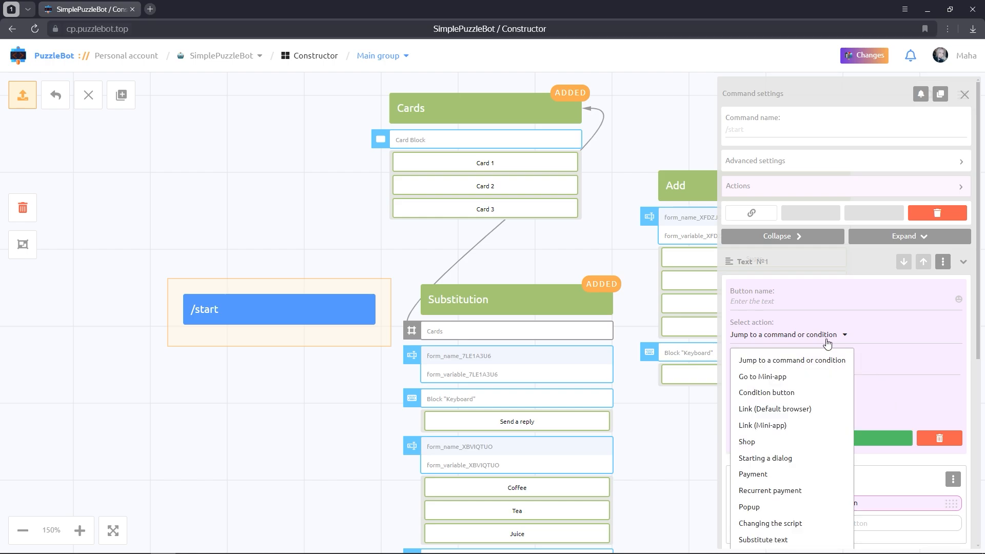
click(781, 380)
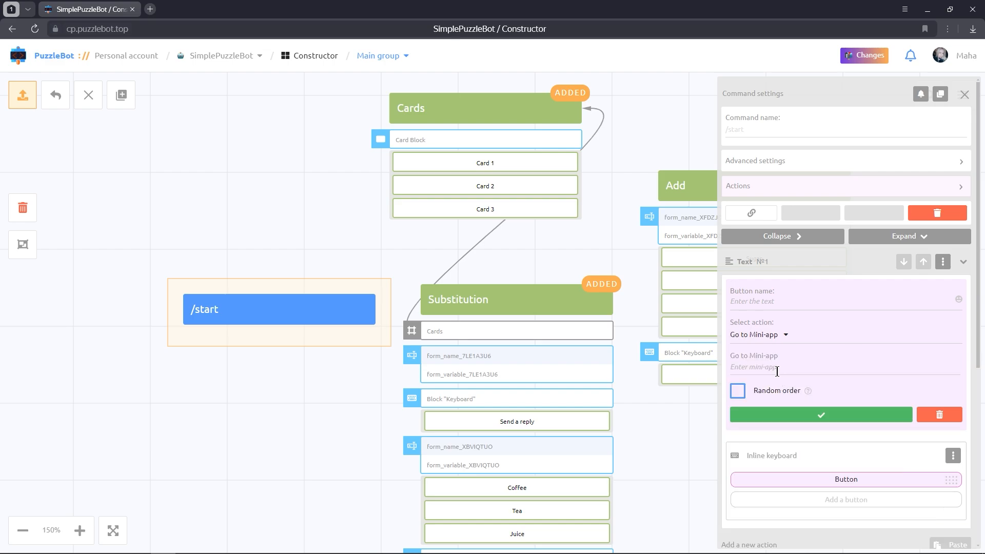
click(777, 368)
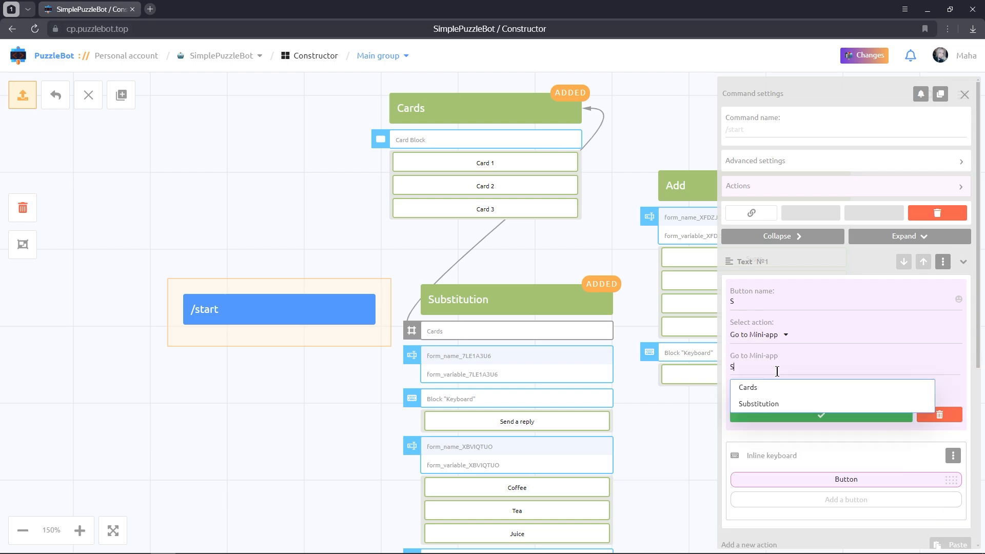
click(770, 402)
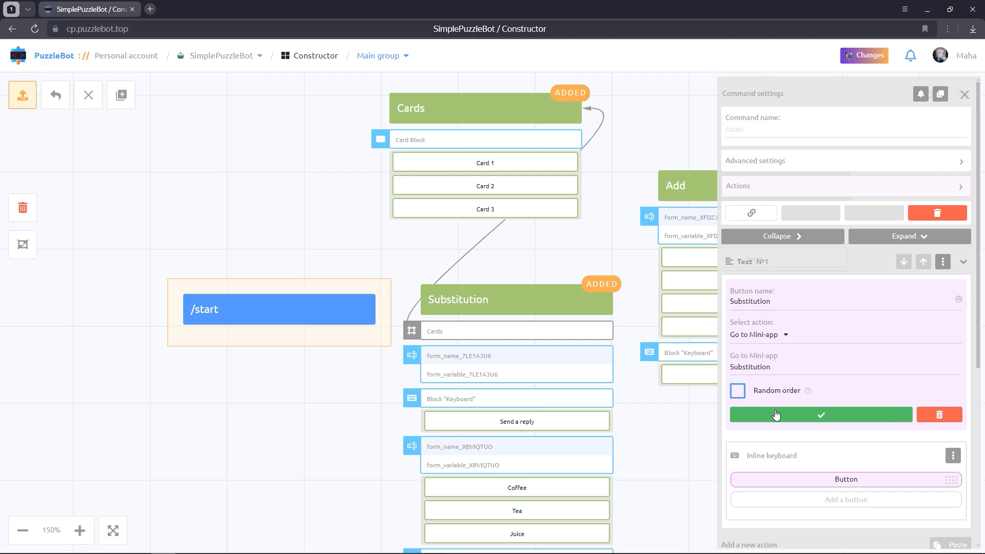
click(776, 414)
click(310, 239)
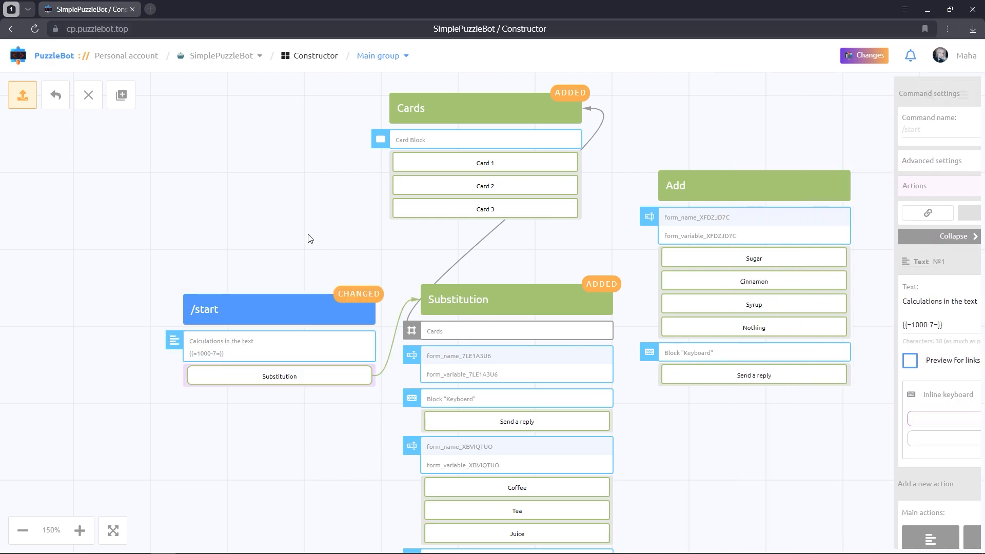
- Apply all the changes in the Main group
click(21, 95)
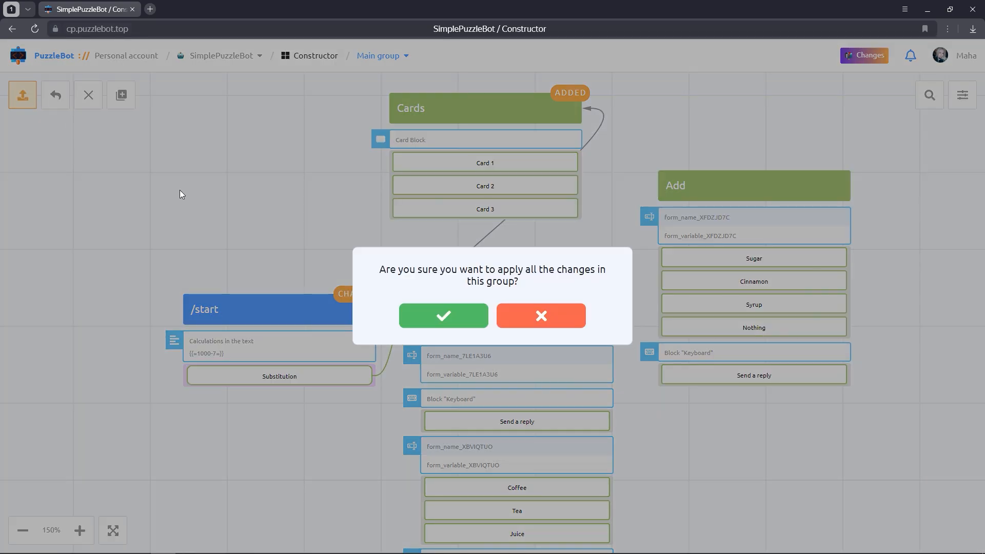
click(417, 317)
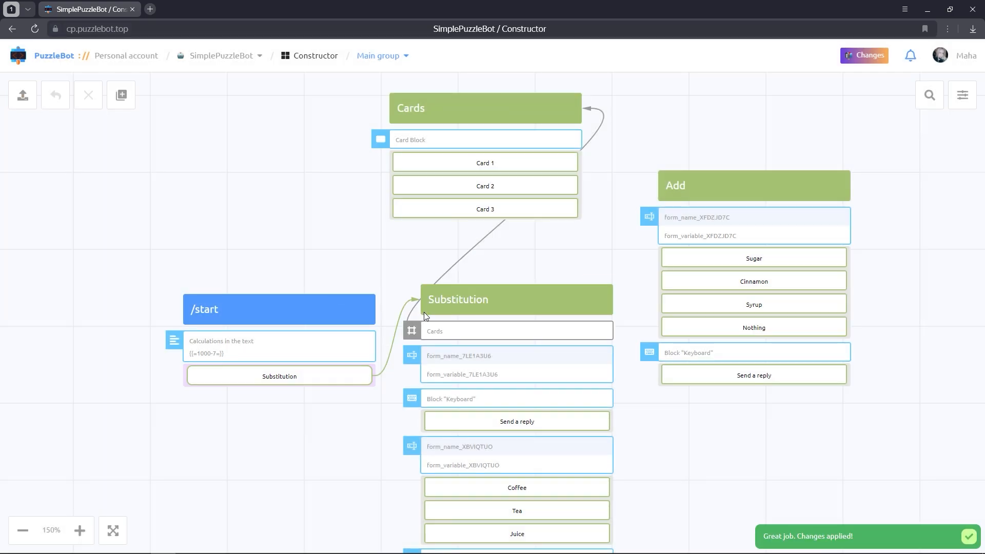
click(959, 534)
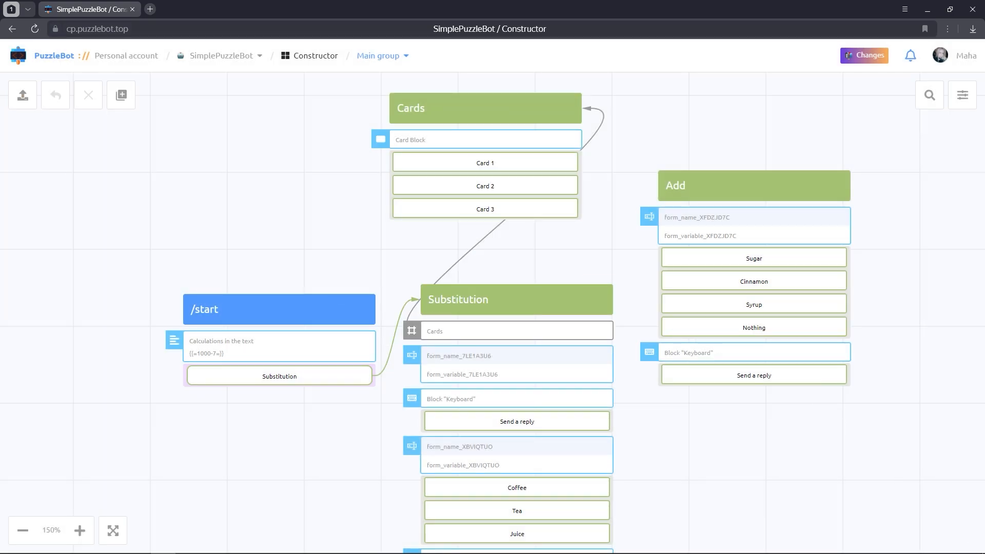
- Switch to Telegram, start SimplePuzzleBot, open its Substitution mini-app and dismiss the popup
key(alt+Tab)
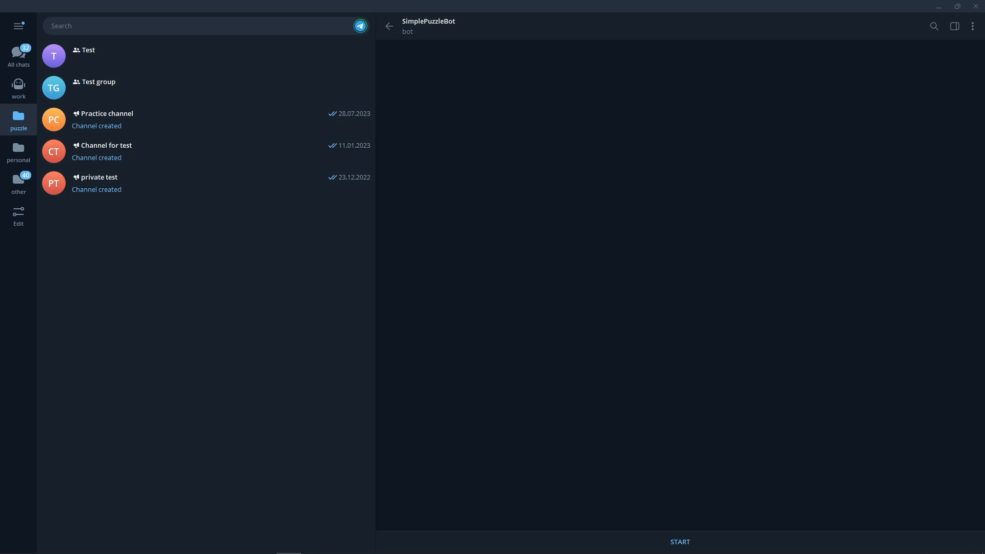
click(686, 541)
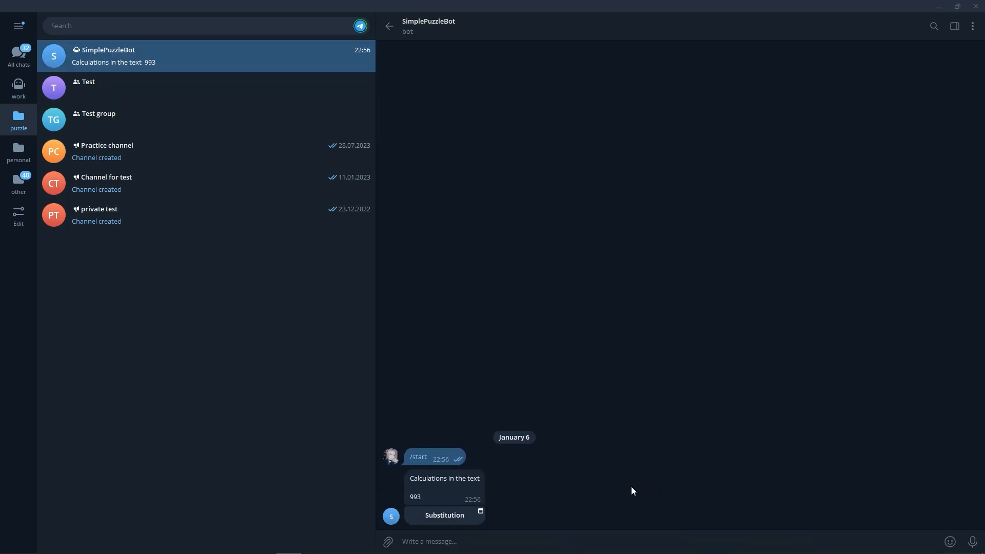
click(462, 517)
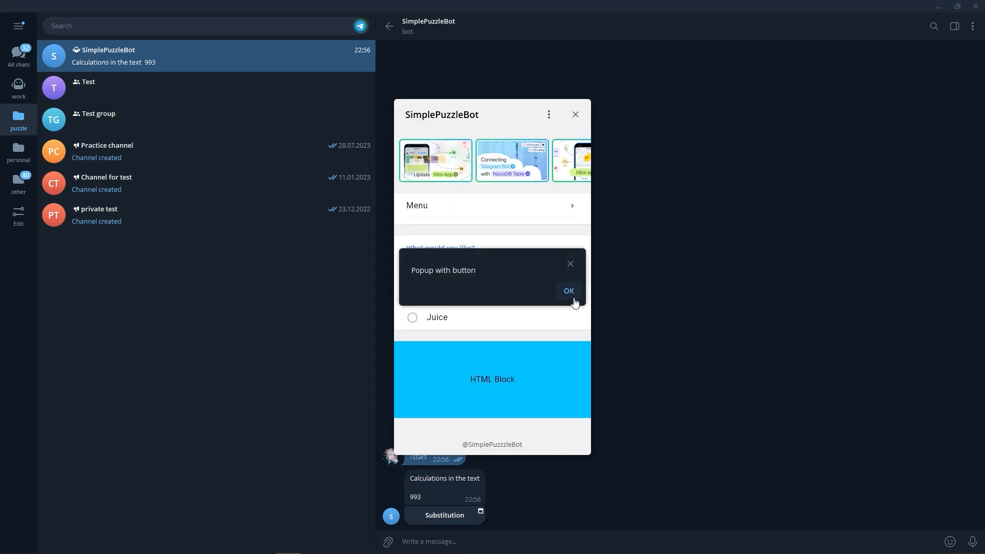
click(571, 291)
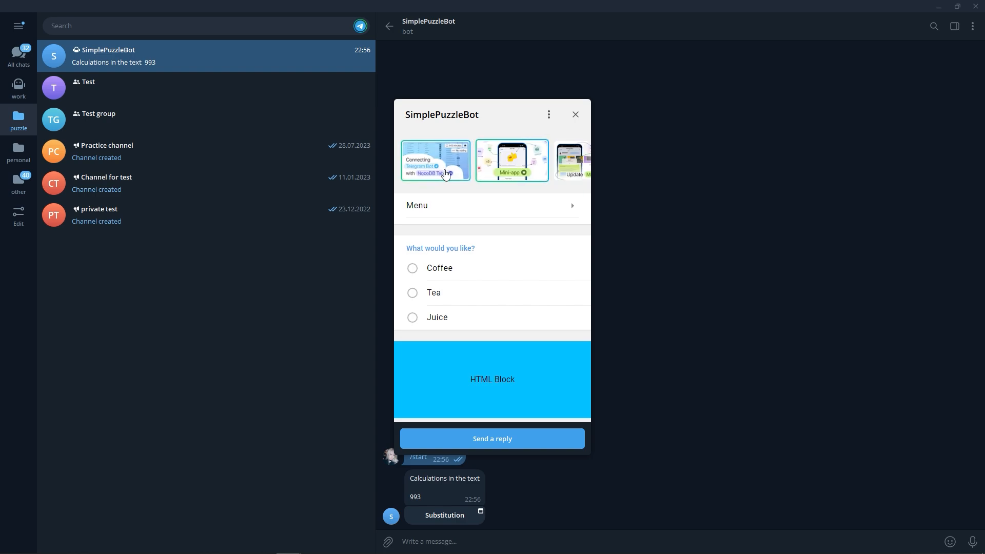
- Choose Dessert from the mini-app's Menu list, try the drink options and settle on Coffee
click(443, 206)
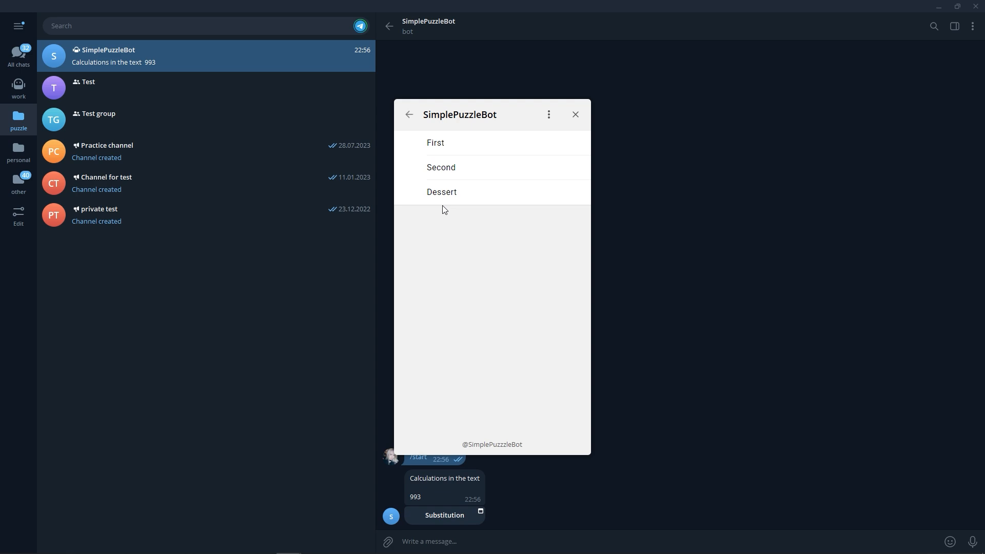
click(446, 200)
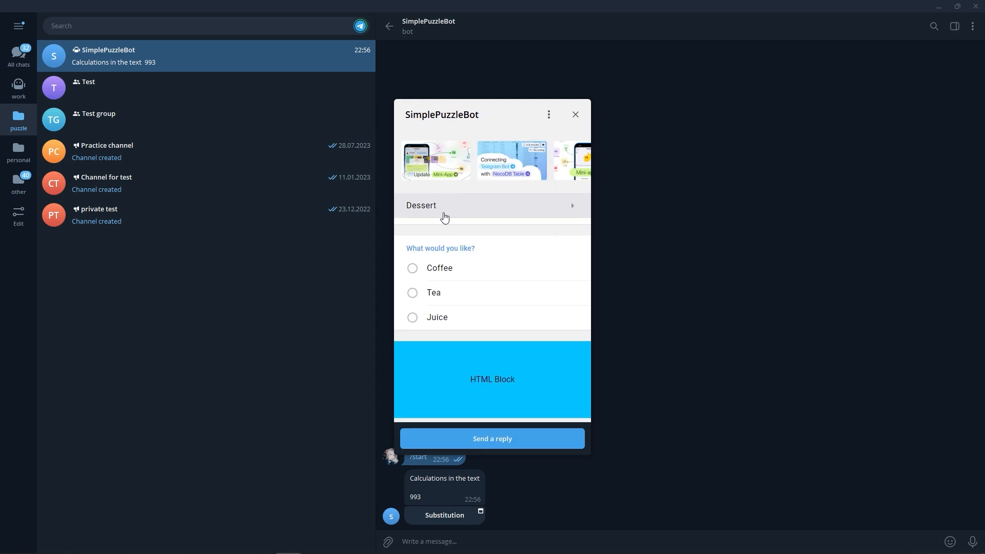
click(436, 294)
click(438, 316)
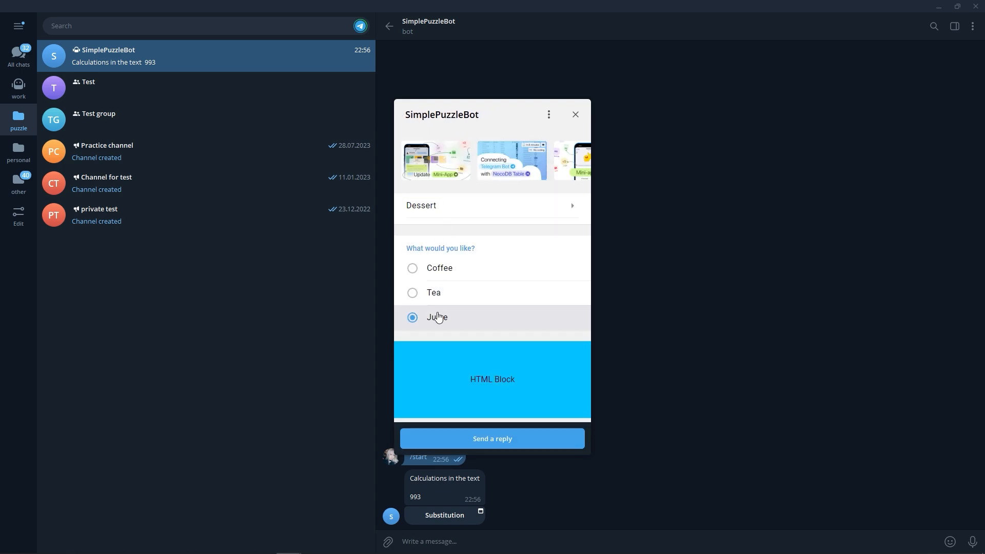
click(447, 270)
- Select Sugar and Cinnamon as the coffee additions and send the reply
scroll(447, 271, down, 2)
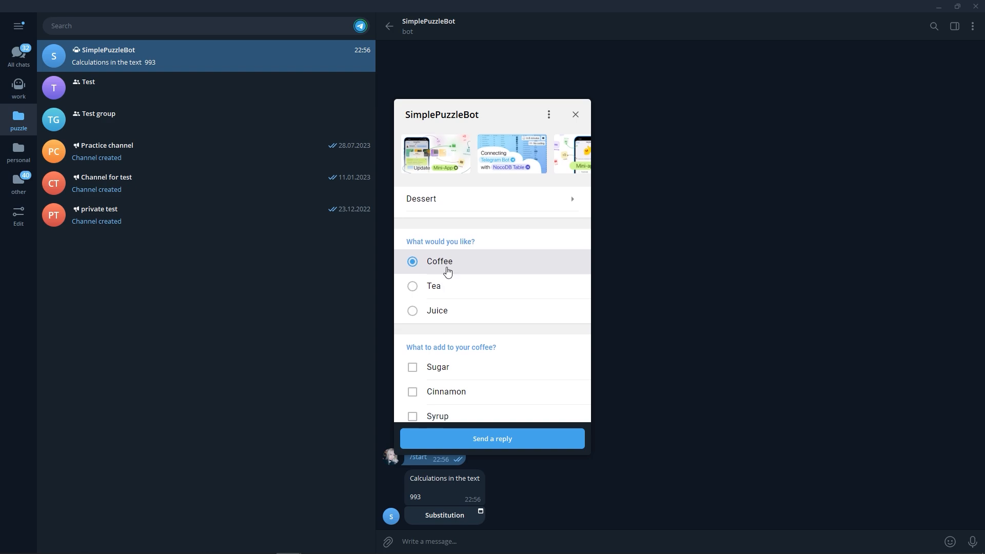
click(446, 276)
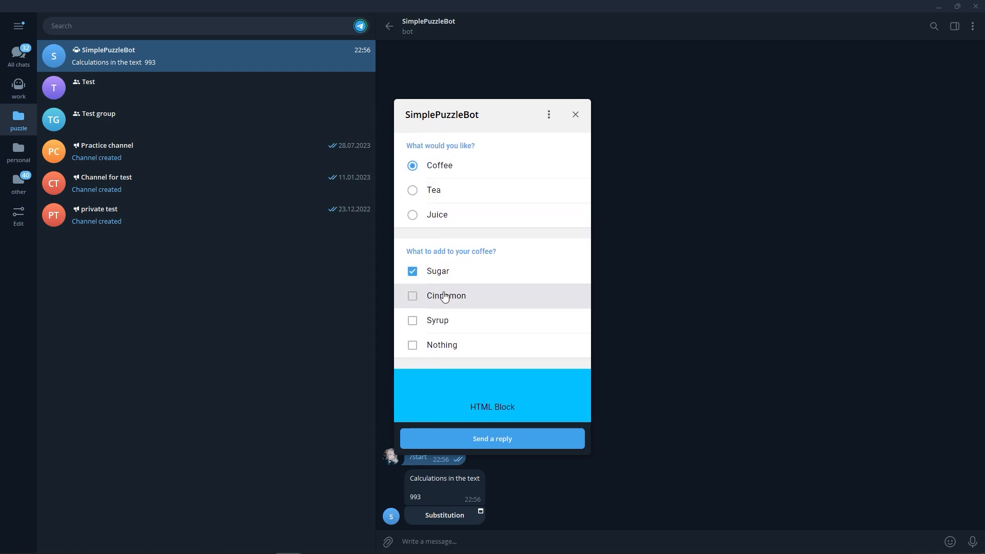
click(444, 296)
scroll(483, 318, down, 1)
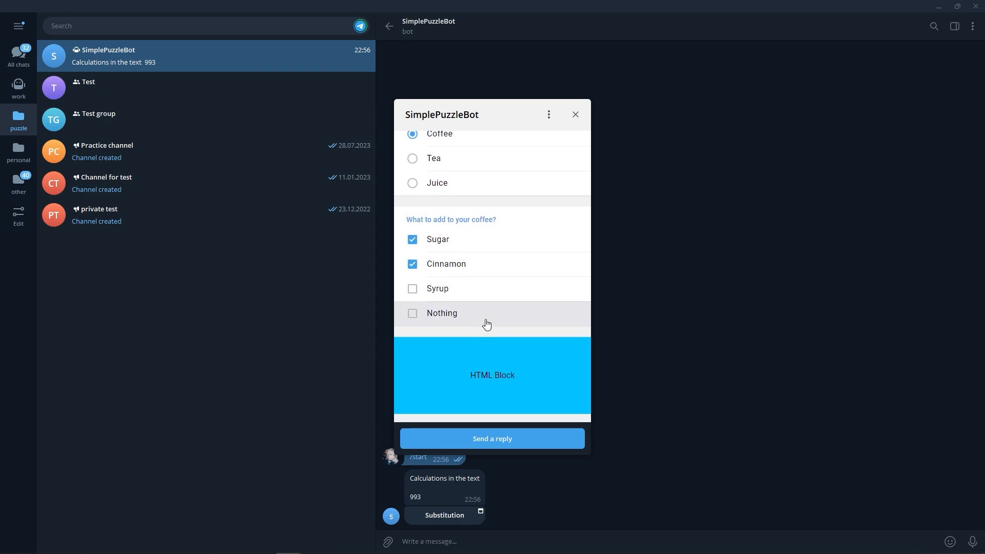
click(504, 440)
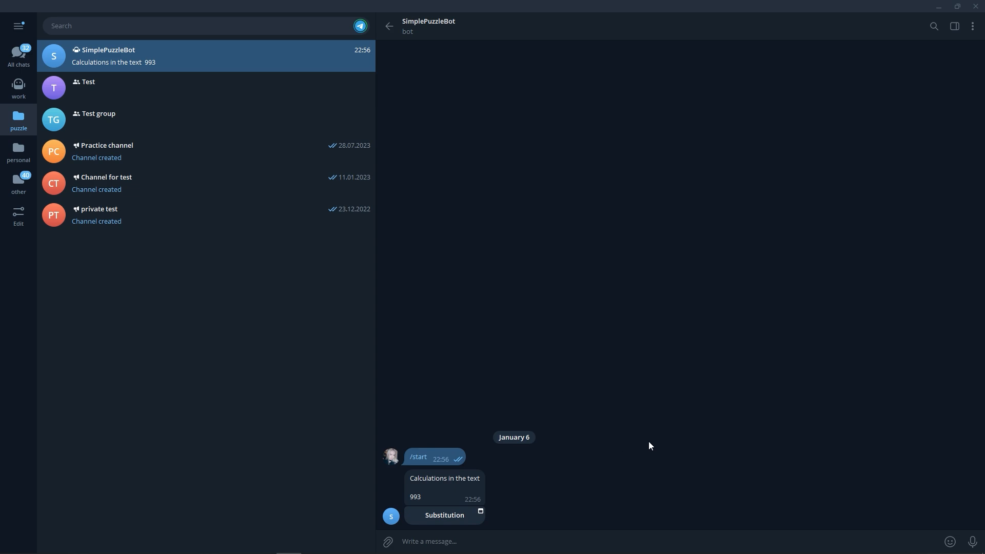